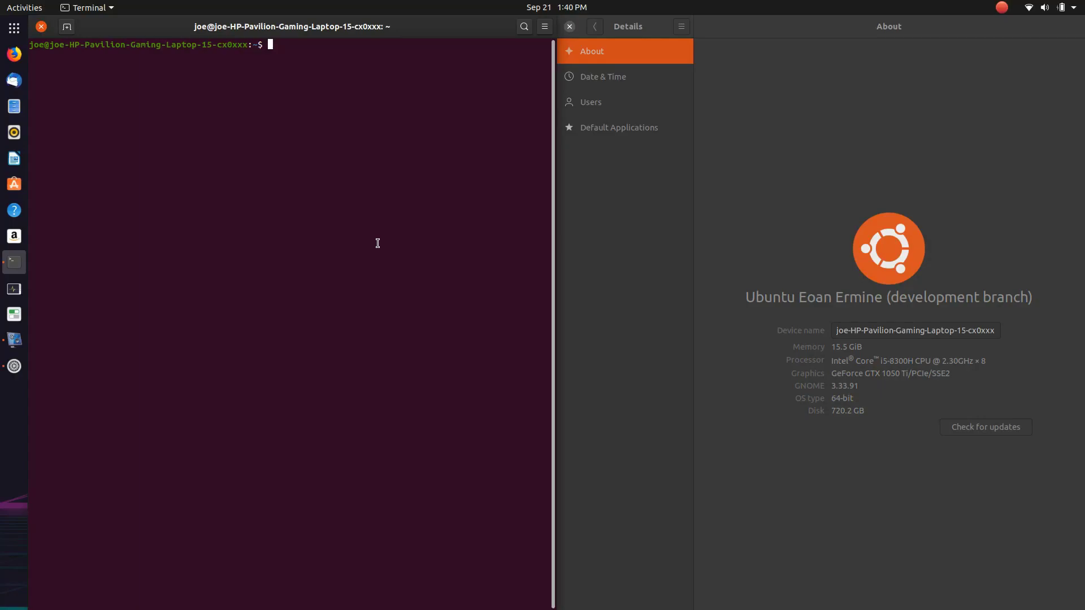
# Step: Run `inxi -b` to list 670.70 GiB storage, Intel Wireless-AC 9560 and Realtek Ethernet
pyautogui.write('inxi -b')
pyautogui.press('Return')
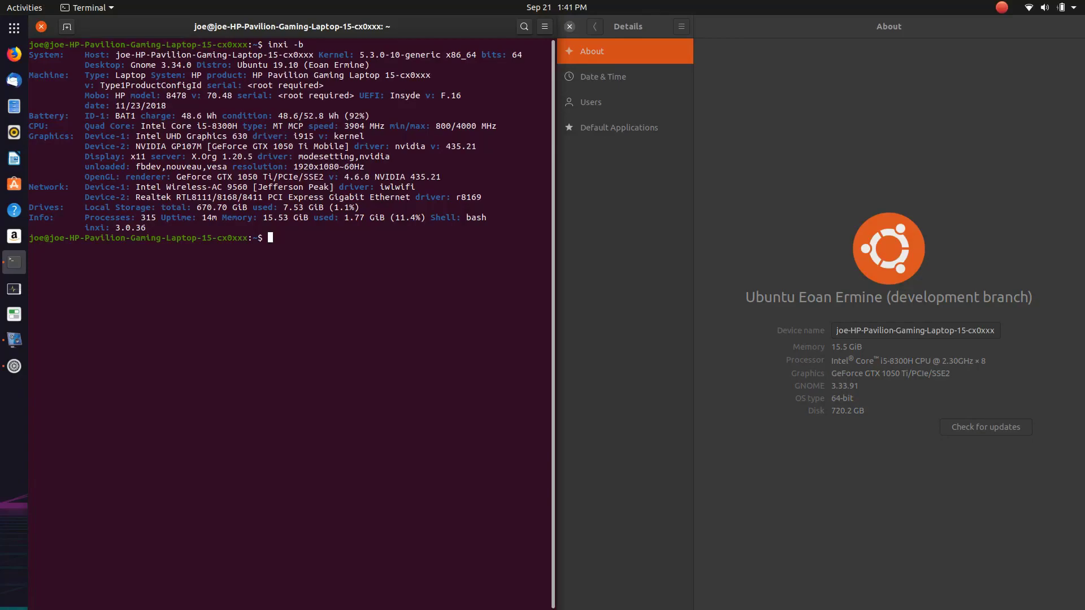
# Step: Run neofetch to show the Ubuntu logo, Yaru-dark theme, 1697 packages and memory usage
pyautogui.write('neofetch')
pyautogui.press('Return')
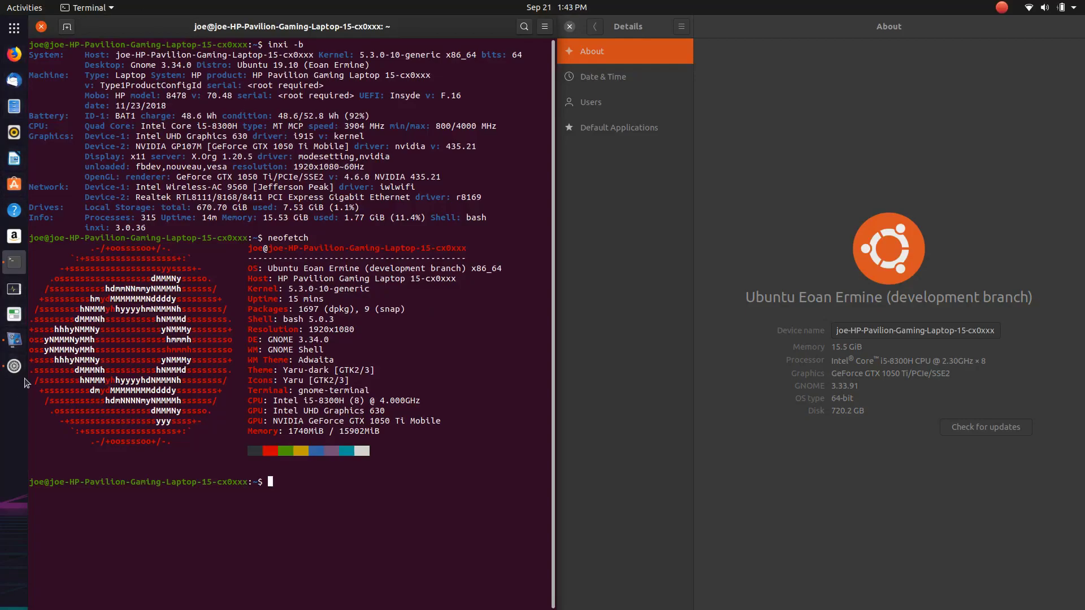
# Step: Open Tweaks' Extensions list and view the Dash to Dock settings, then close them
pyautogui.click(14, 339)
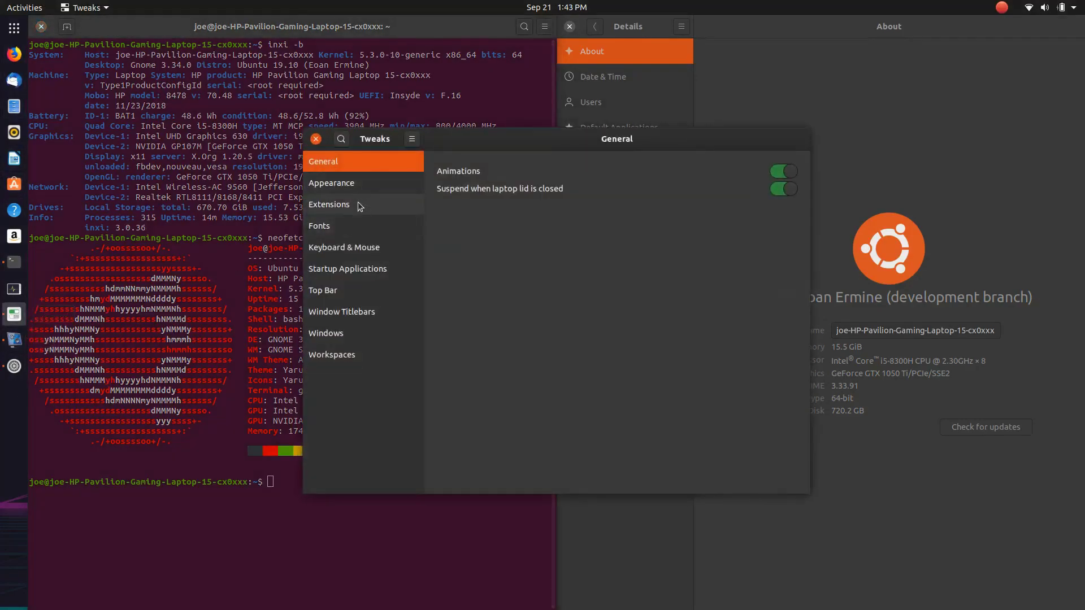
pyautogui.click(358, 202)
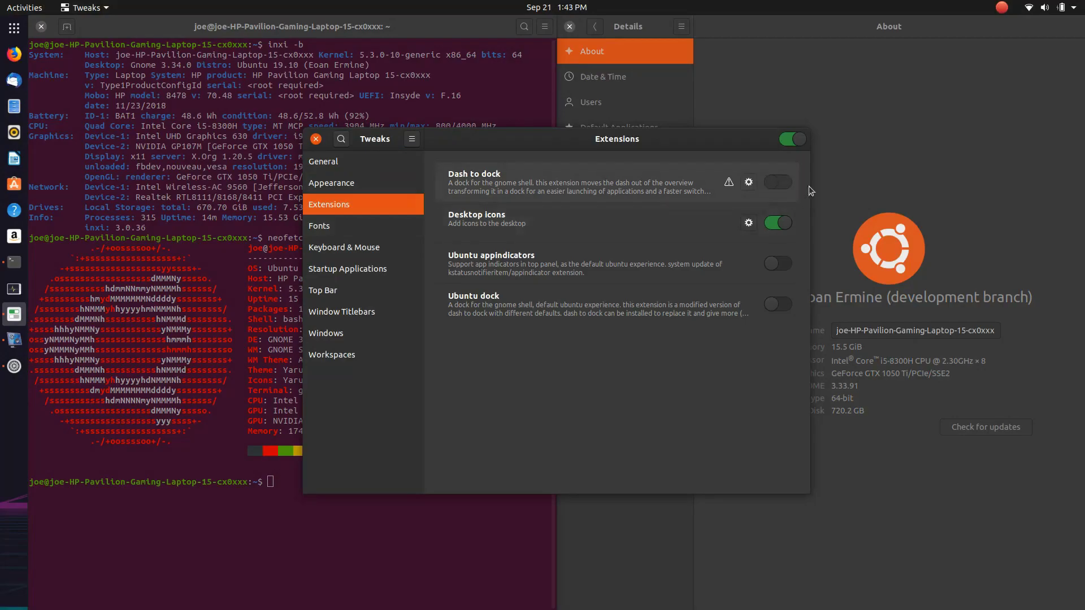
pyautogui.click(749, 182)
pyautogui.click(14, 27)
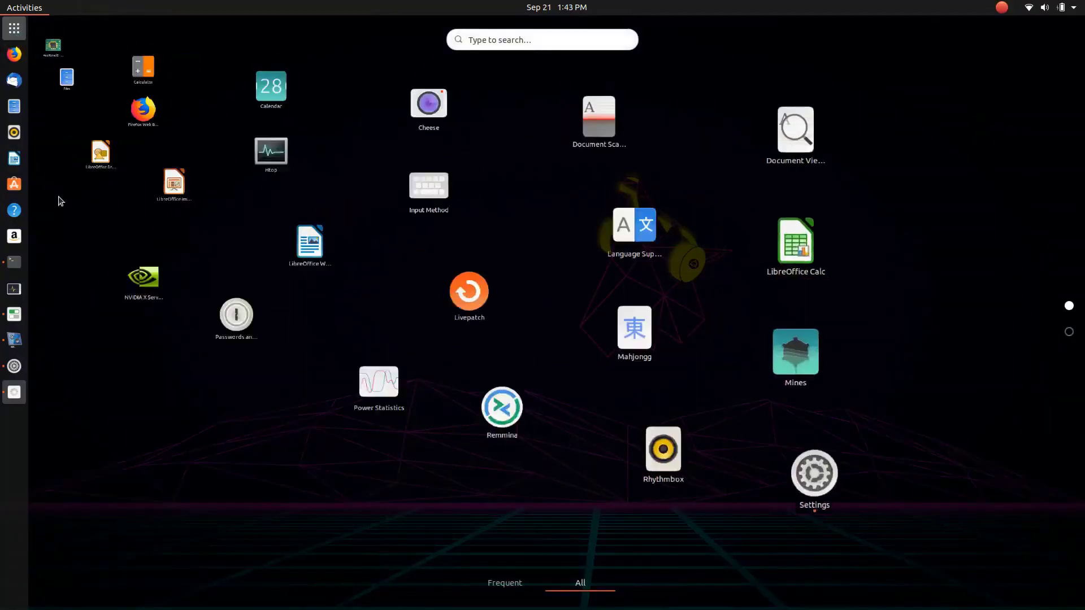
pyautogui.click(15, 28)
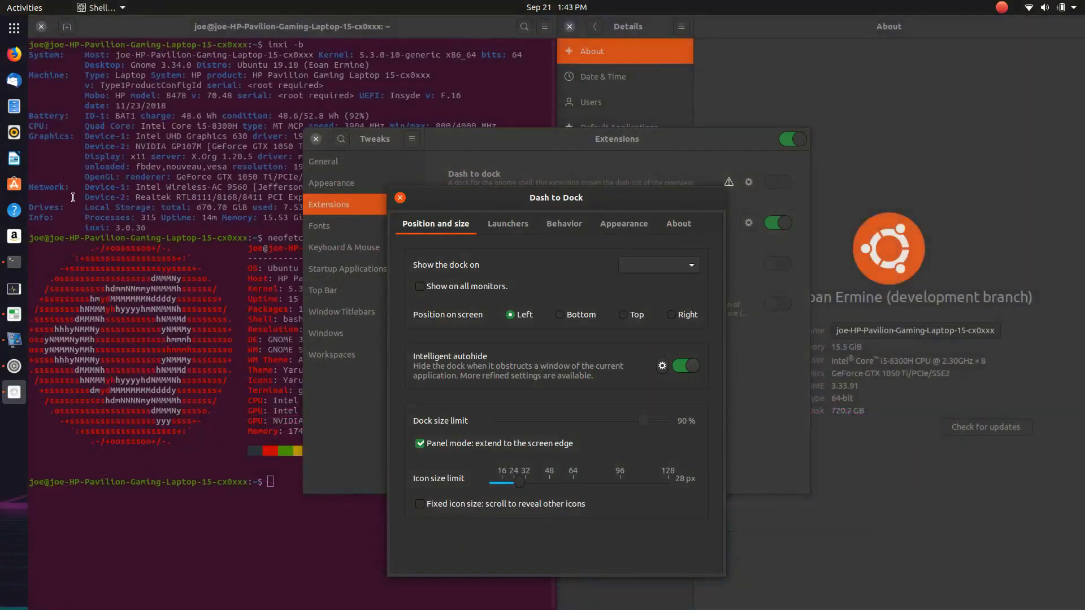
pyautogui.click(400, 197)
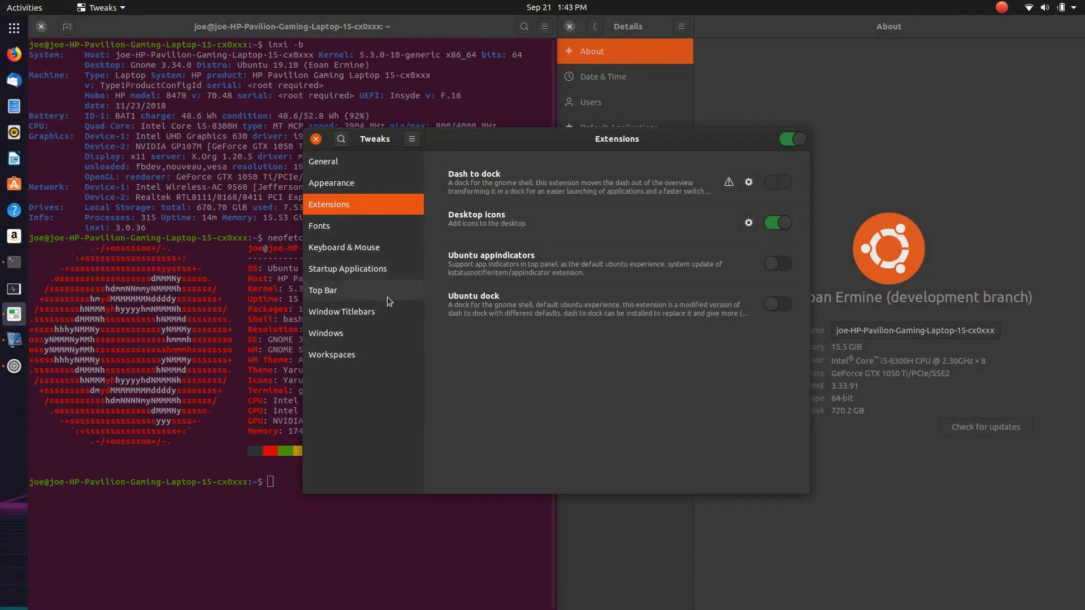
# Step: Close Tweaks, then untile the terminal window and close it
pyautogui.moveTo(316, 147); pyautogui.dragTo(320, 146)
pyautogui.click(321, 140)
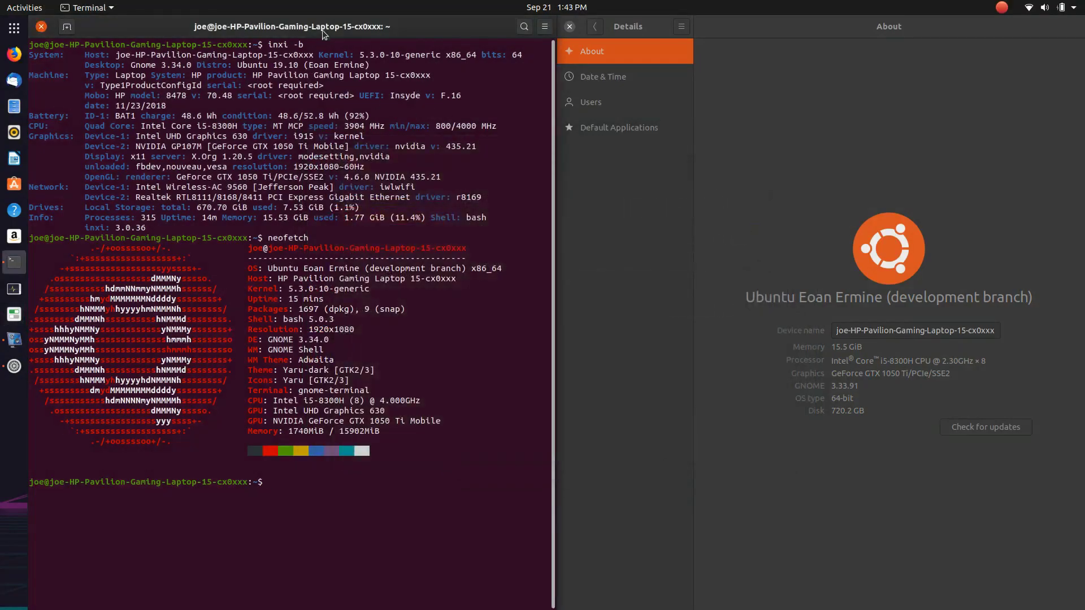
pyautogui.moveTo(317, 29); pyautogui.dragTo(2, 261)
pyautogui.click(41, 26)
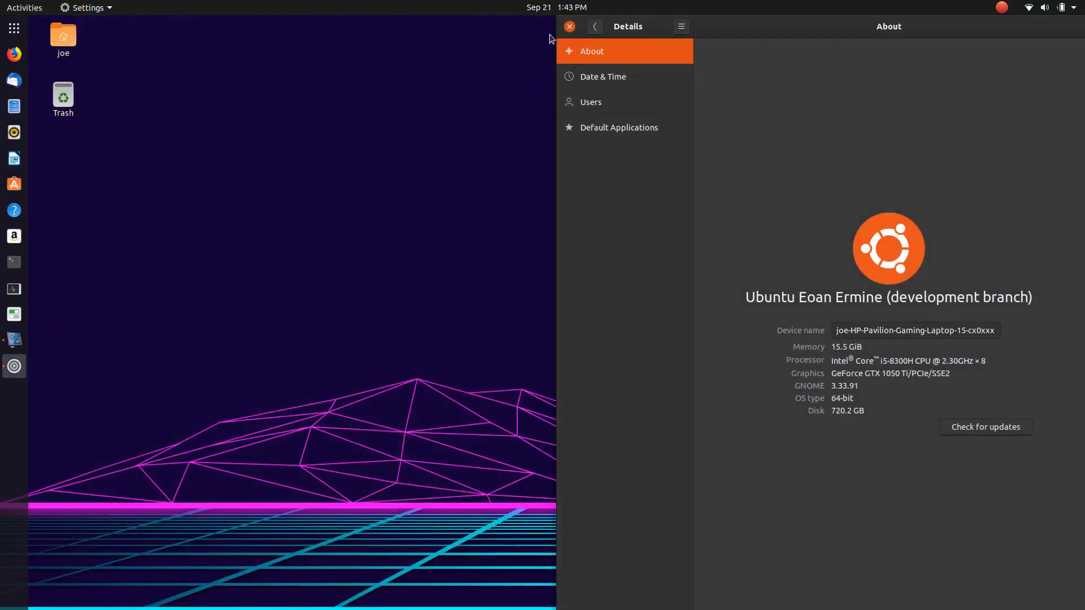
# Step: Close Settings and drag TeXInfo from the app grid into the unnamed folder
pyautogui.click(570, 26)
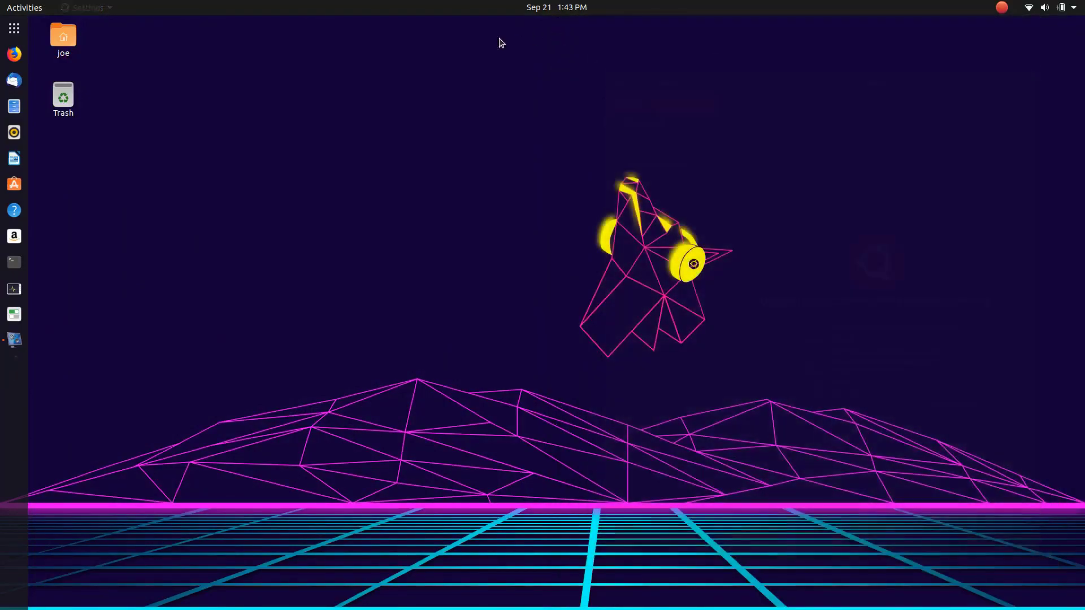
pyautogui.click(14, 28)
pyautogui.scroll(-1, 465, 440)
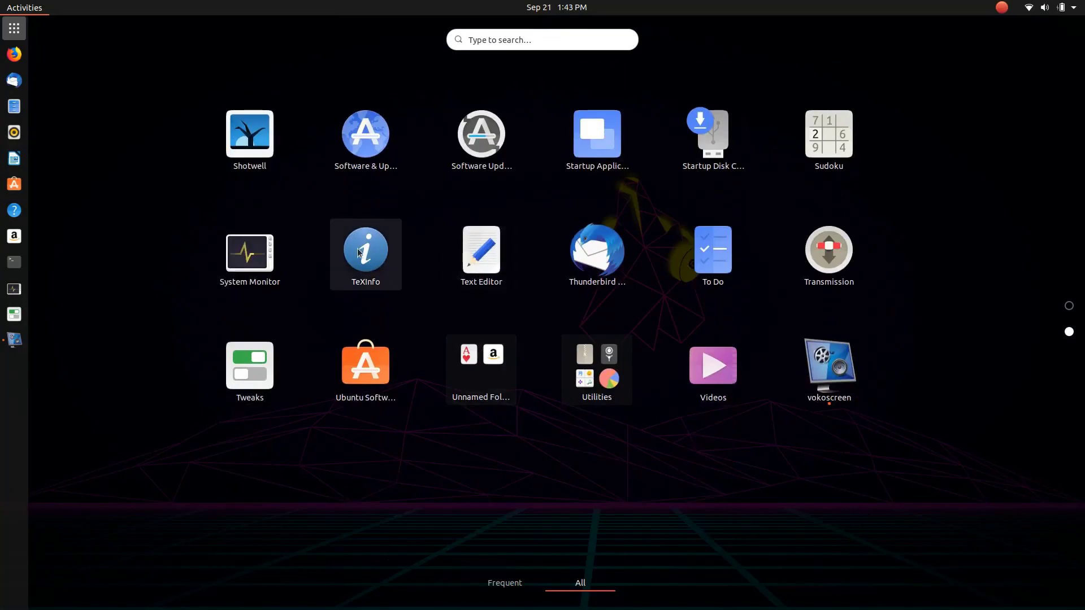
pyautogui.moveTo(359, 253); pyautogui.dragTo(471, 360)
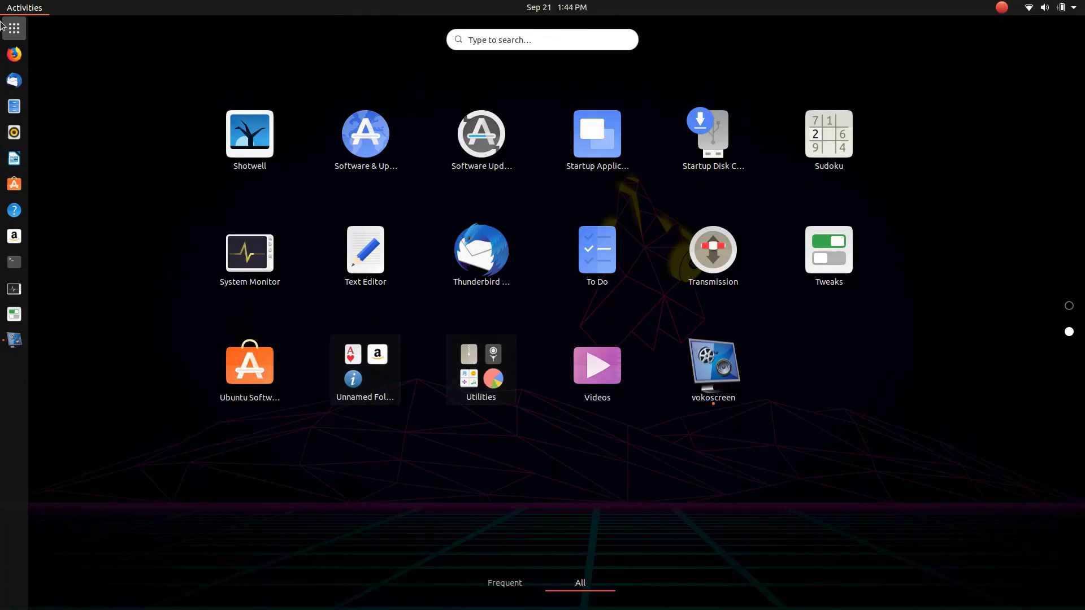
# Step: Browse the app grid pages, dismissing and reopening the grid several times
pyautogui.click(11, 36)
pyautogui.click(11, 36)
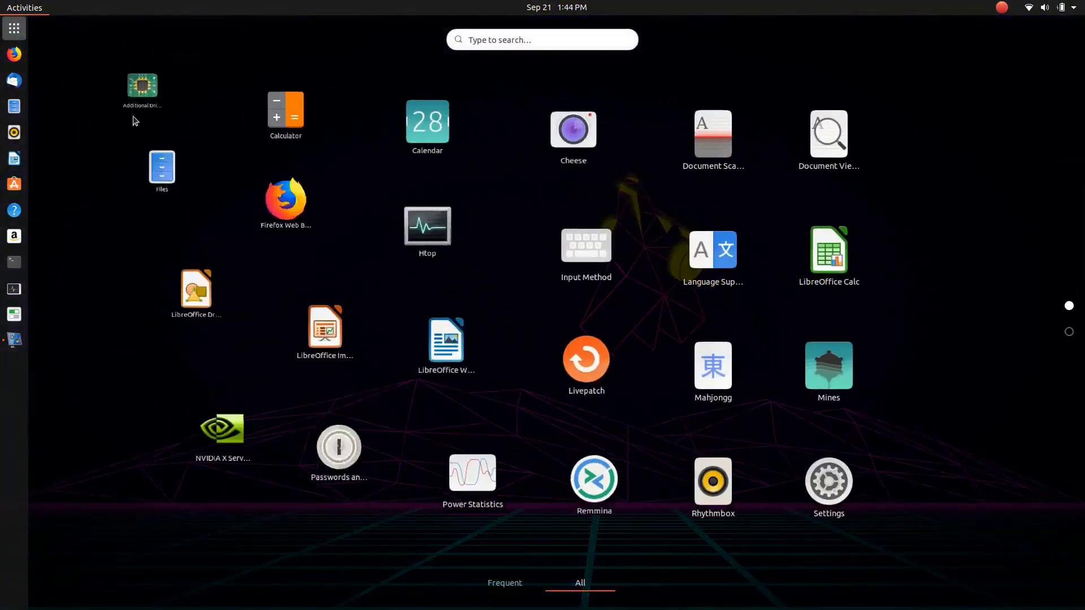
pyautogui.scroll(-1, 412, 427)
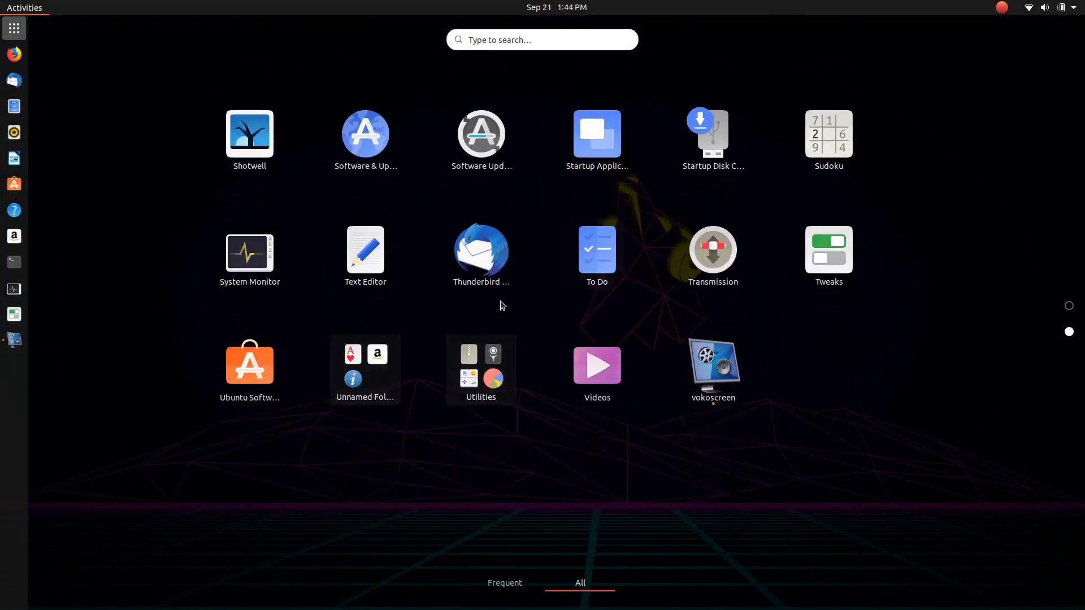
pyautogui.scroll(1, 506, 301)
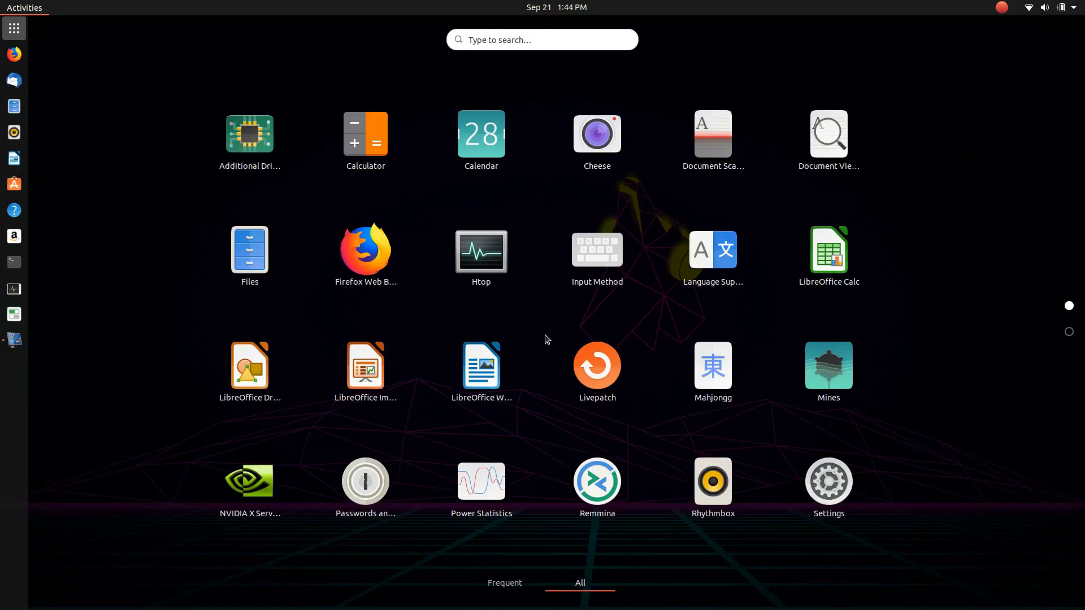
pyautogui.click(14, 30)
pyautogui.click(14, 29)
pyautogui.click(14, 30)
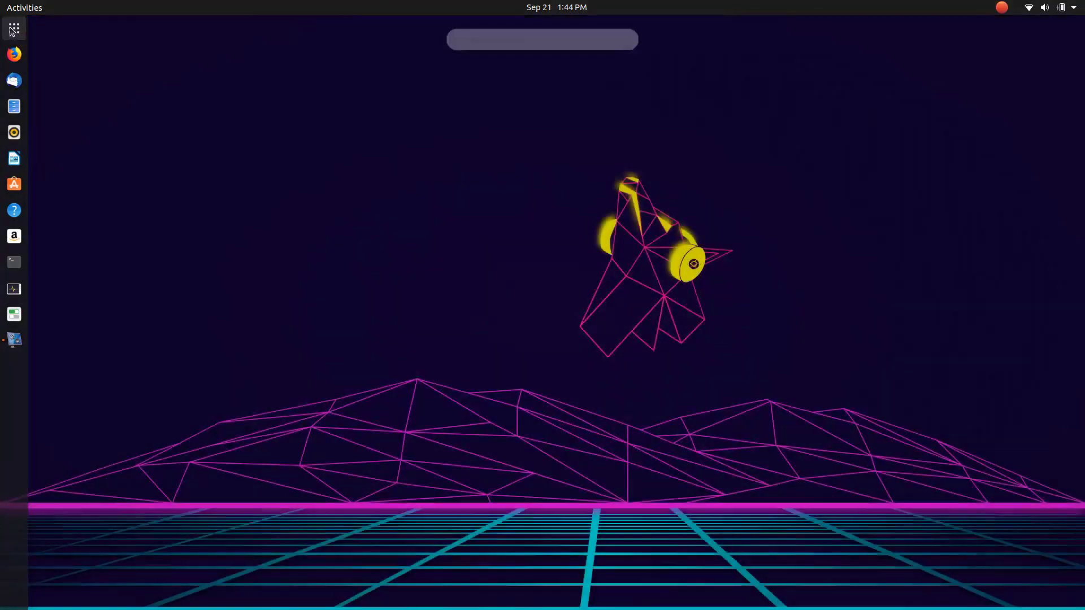
pyautogui.click(14, 29)
# Step: Search Ubuntu Software for 'coverflo' and install the Coverflow Alt-Tab extension
pyautogui.click(14, 29)
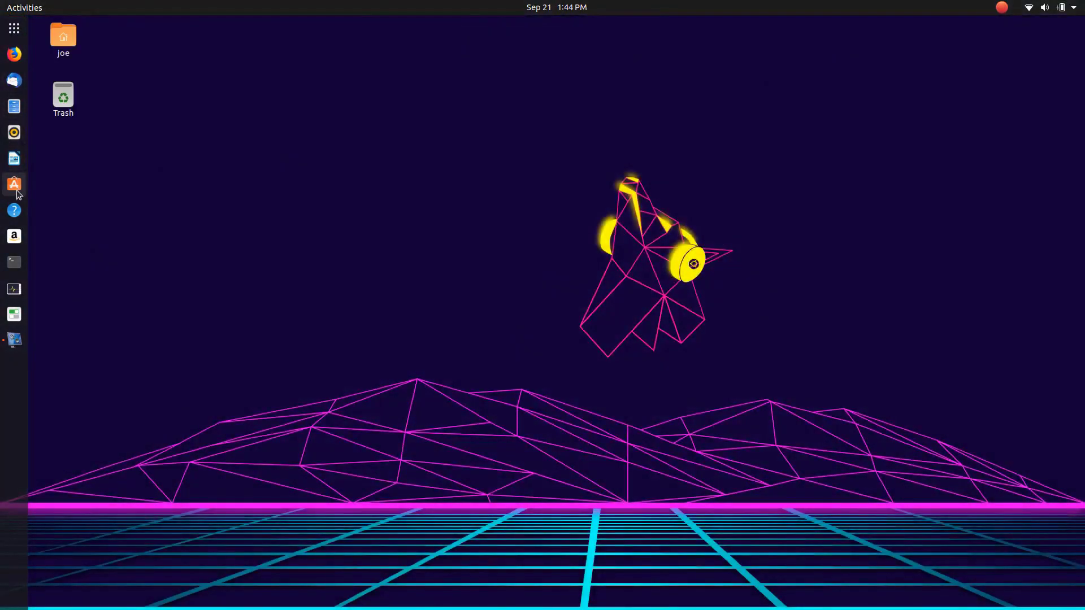
pyautogui.click(14, 184)
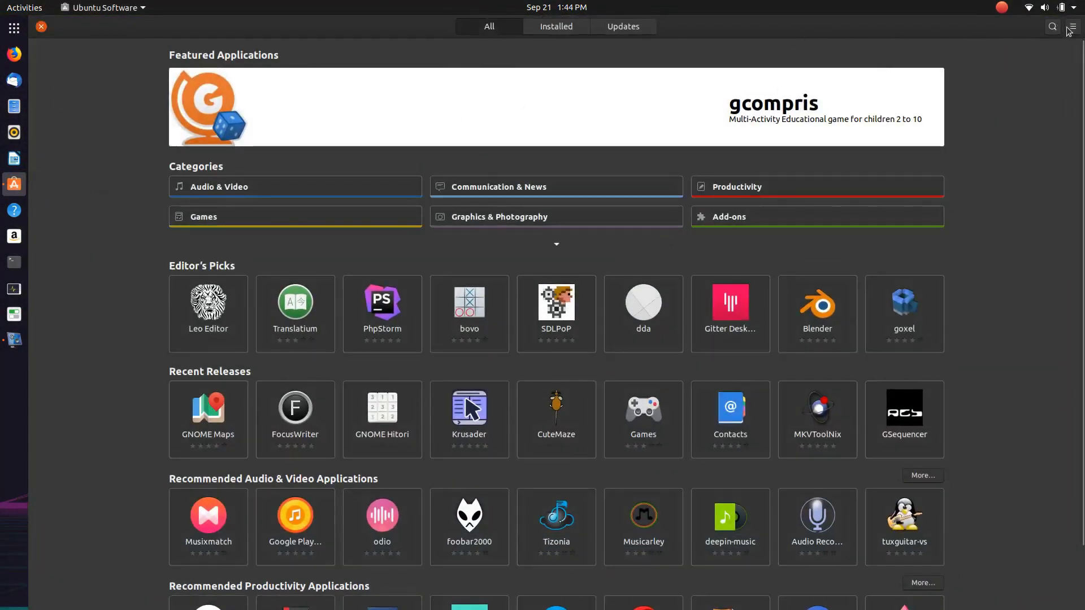
pyautogui.click(1054, 29)
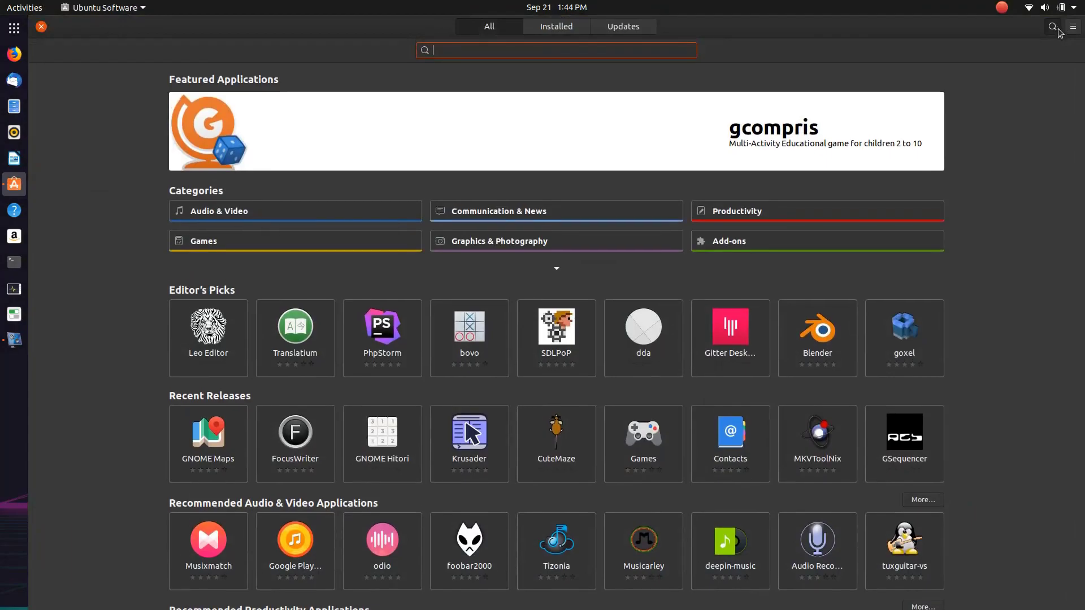
pyautogui.write('co')
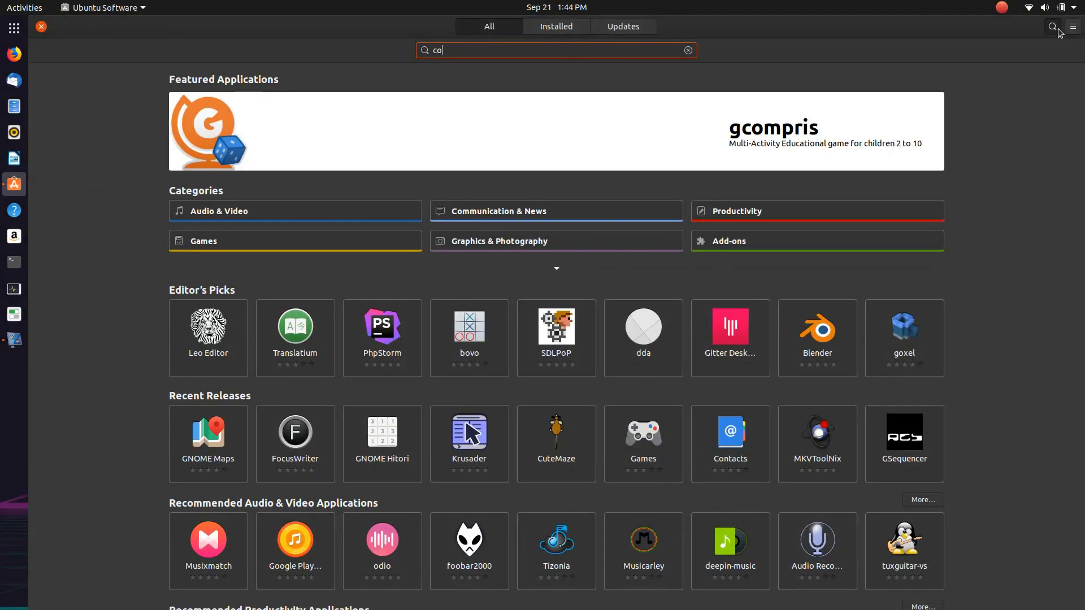
pyautogui.write('verflo')
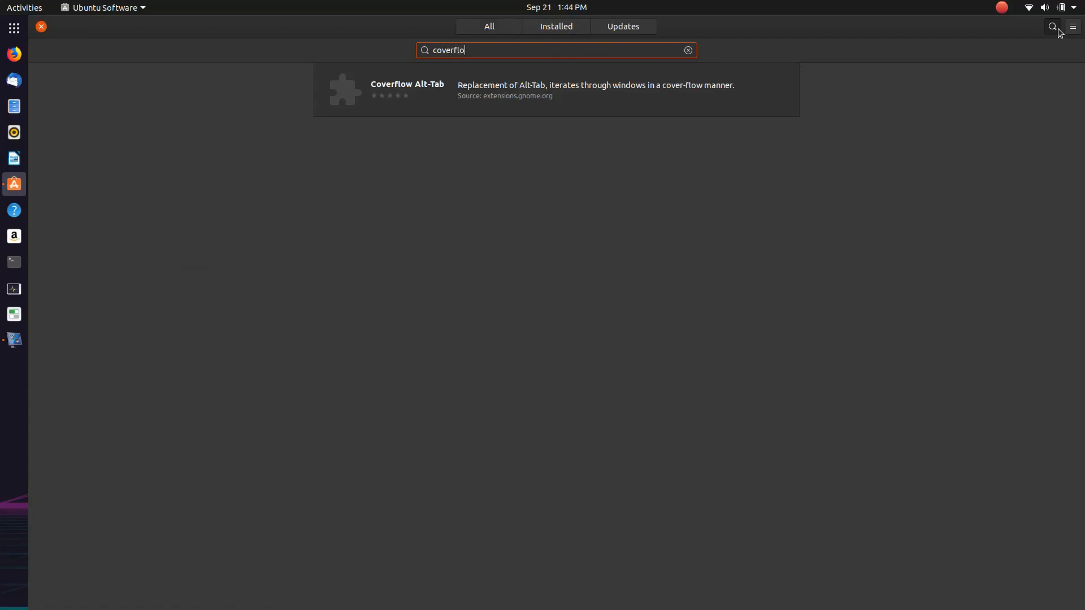
pyautogui.click(535, 75)
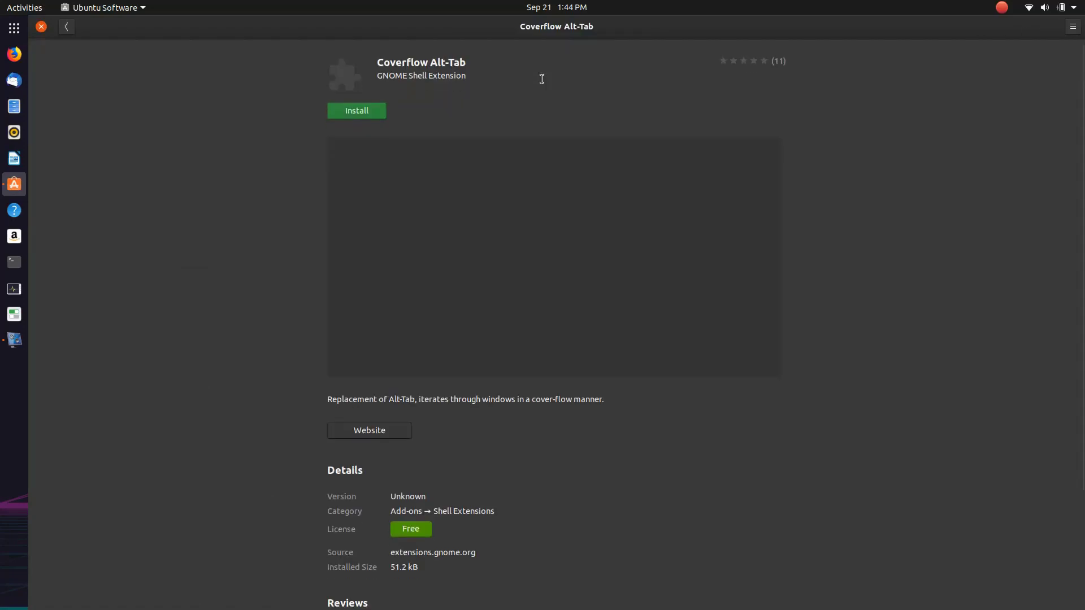
pyautogui.click(353, 107)
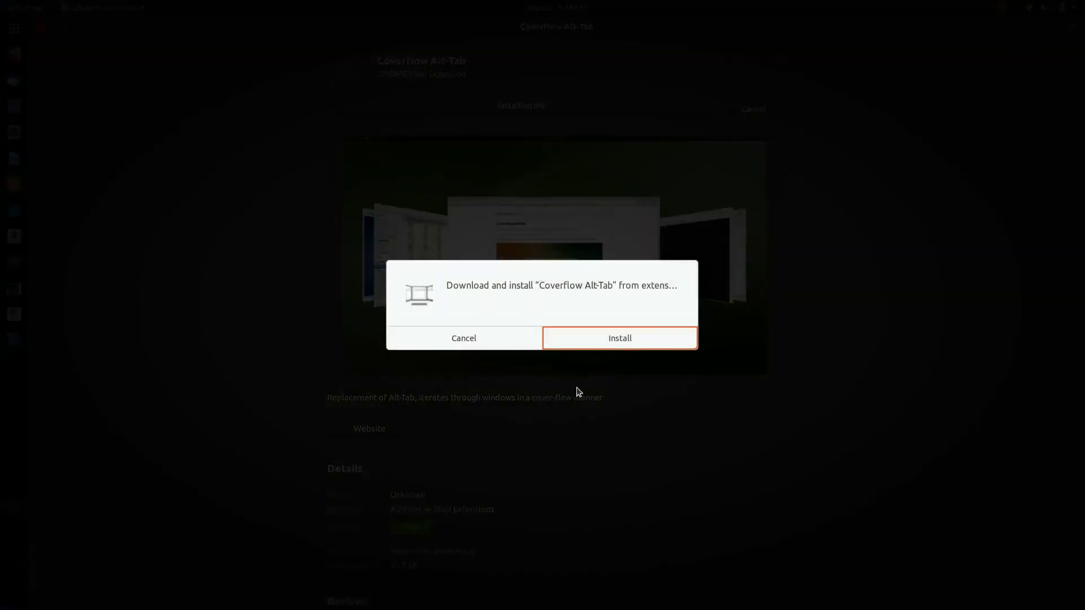
pyautogui.click(607, 332)
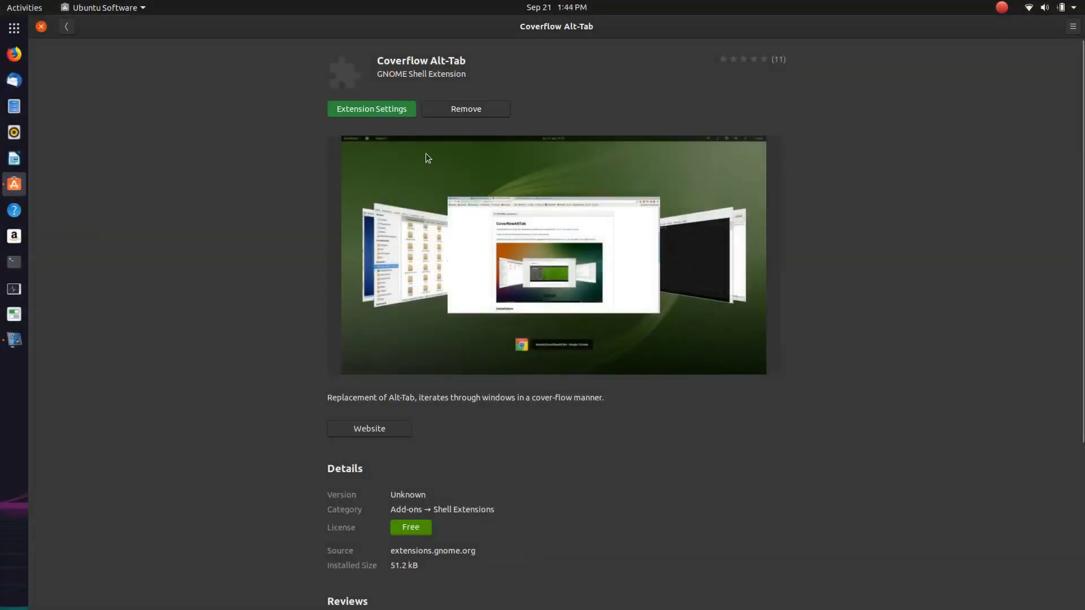
# Step: In Coverflow Alt-Tab settings, max the animation speed and set switcher style to Timeline
pyautogui.click(371, 110)
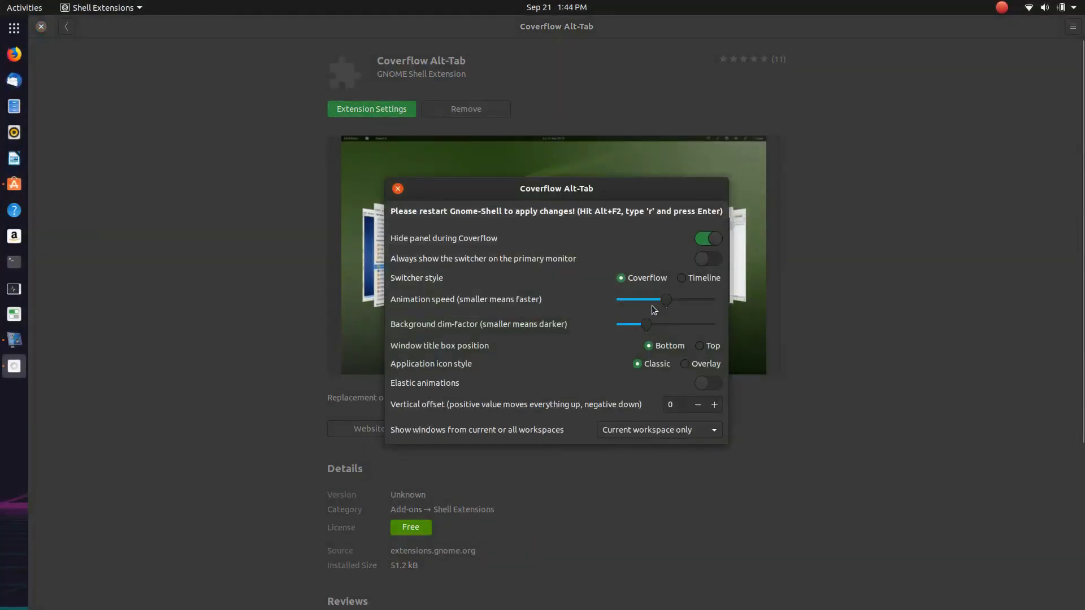
pyautogui.moveTo(666, 300); pyautogui.dragTo(808, 324)
pyautogui.click(681, 278)
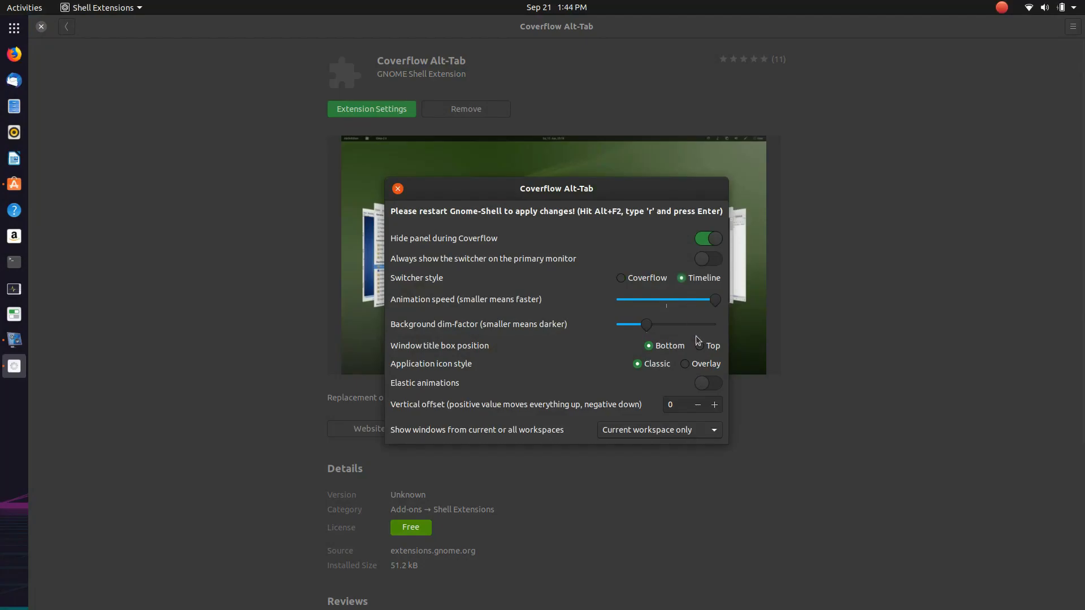
# Step: Enable elastic animations, close the Coverflow Alt-Tab settings and return to the search results
pyautogui.click(709, 386)
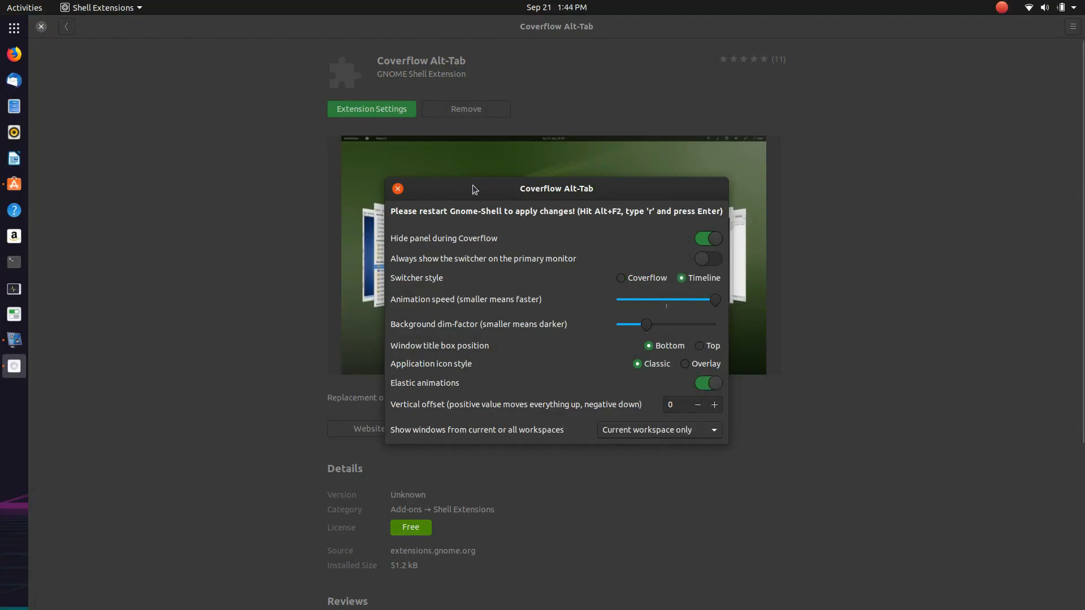
pyautogui.click(398, 188)
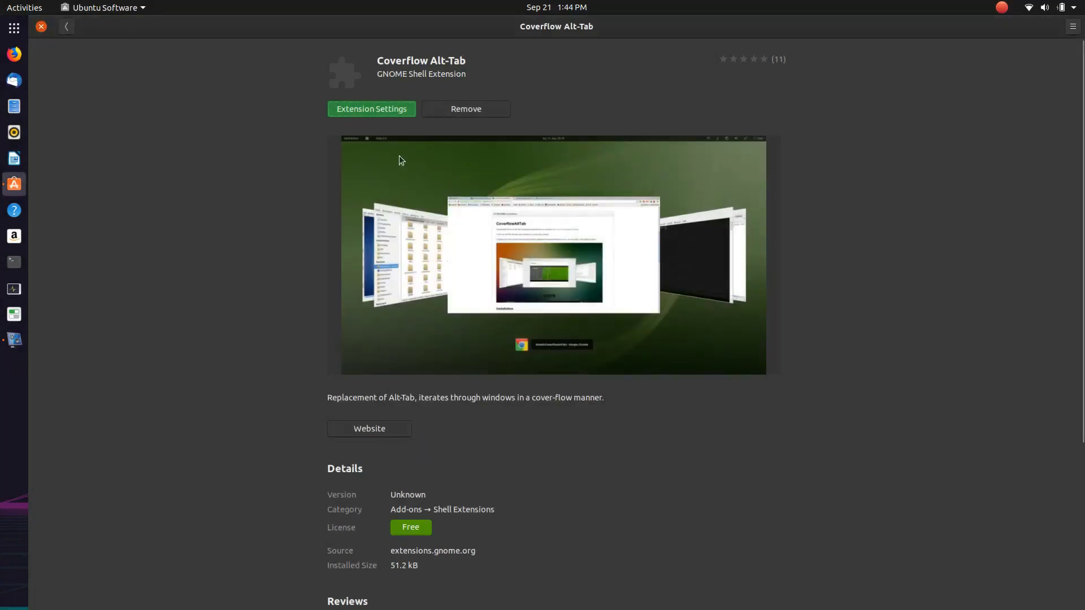
pyautogui.click(65, 27)
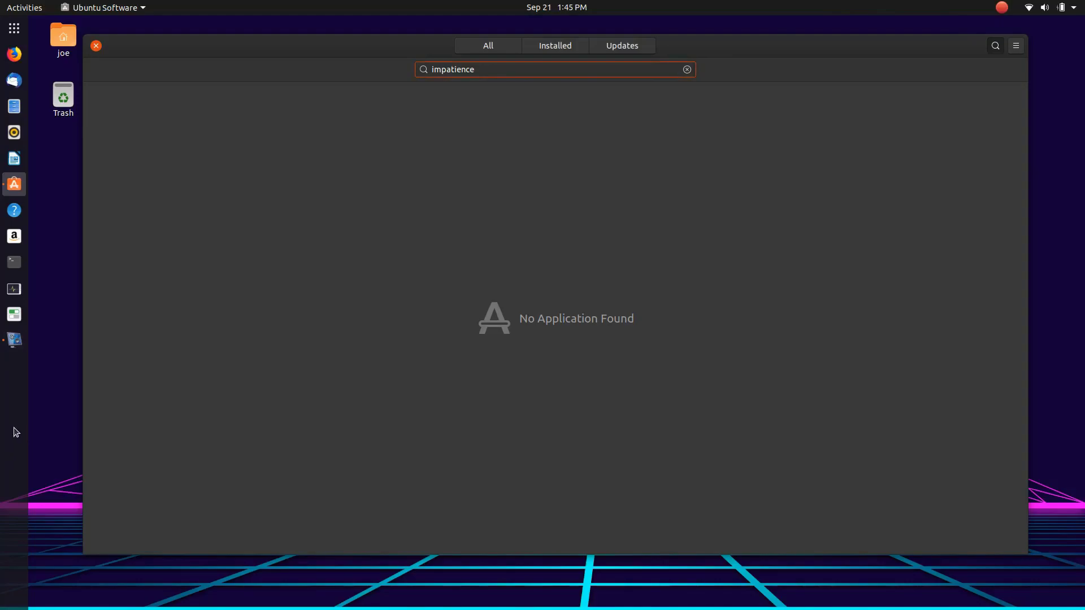
# Step: Launch Htop from the application grid
pyautogui.click(7, 31)
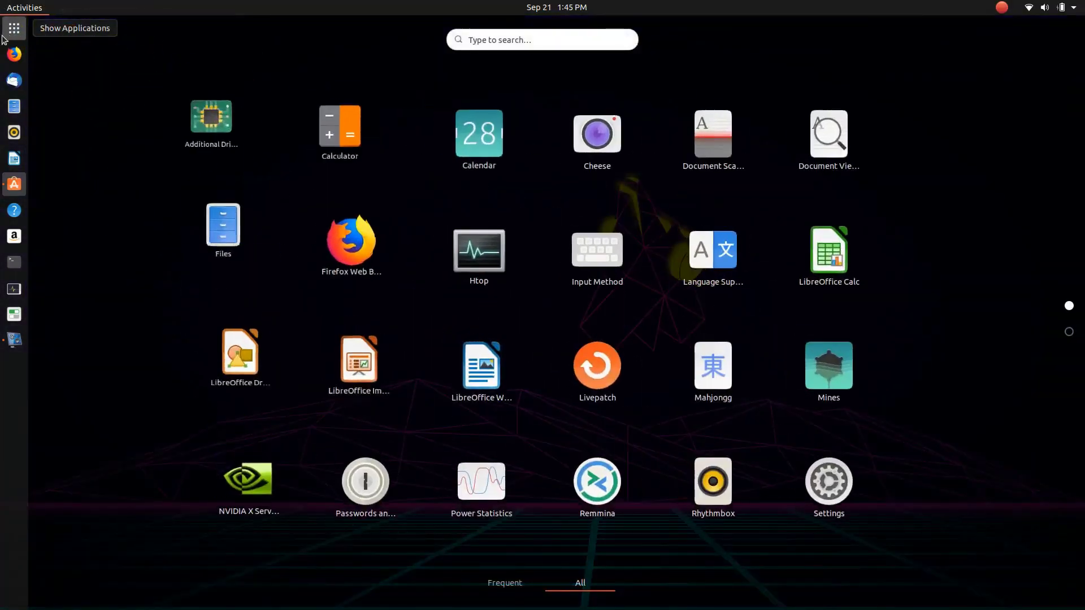
pyautogui.click(8, 31)
pyautogui.click(14, 28)
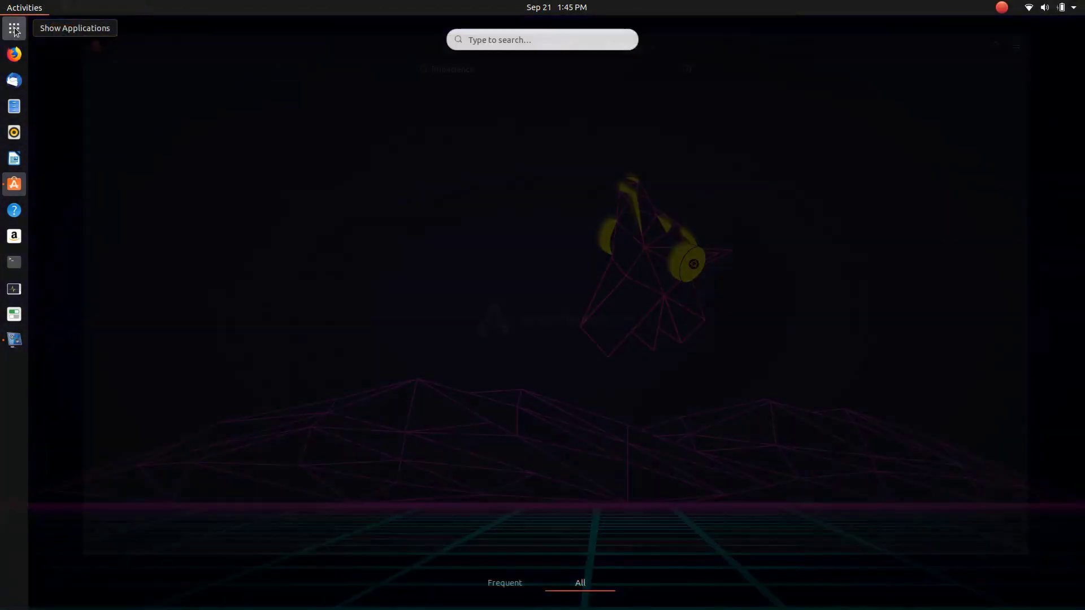
pyautogui.click(480, 249)
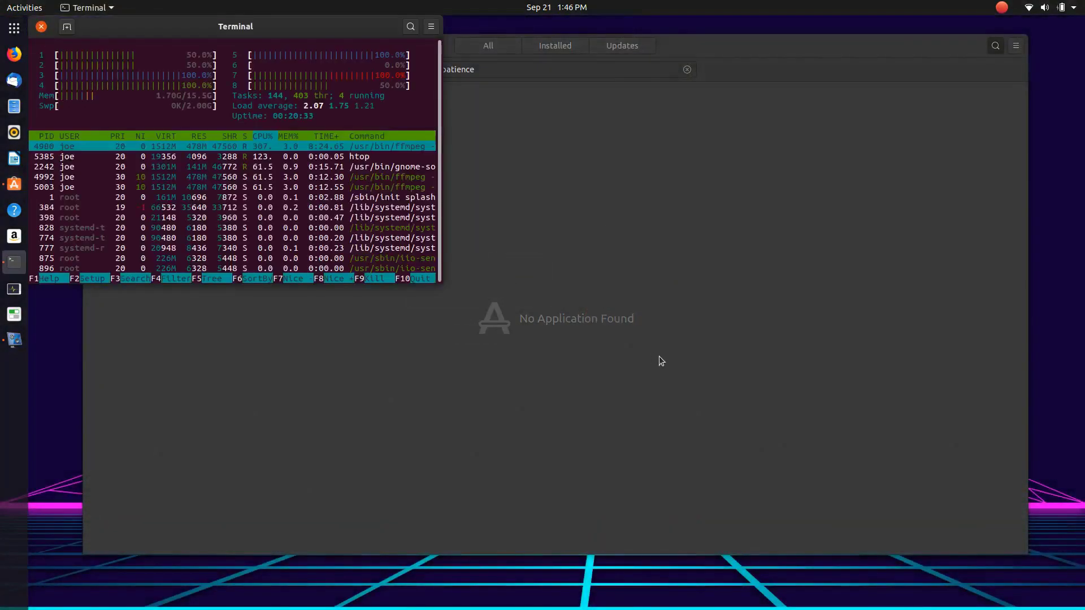
# Step: Tile the htop terminal on the left half and Ubuntu Software on the right half
pyautogui.moveTo(256, 25); pyautogui.dragTo(1, 223)
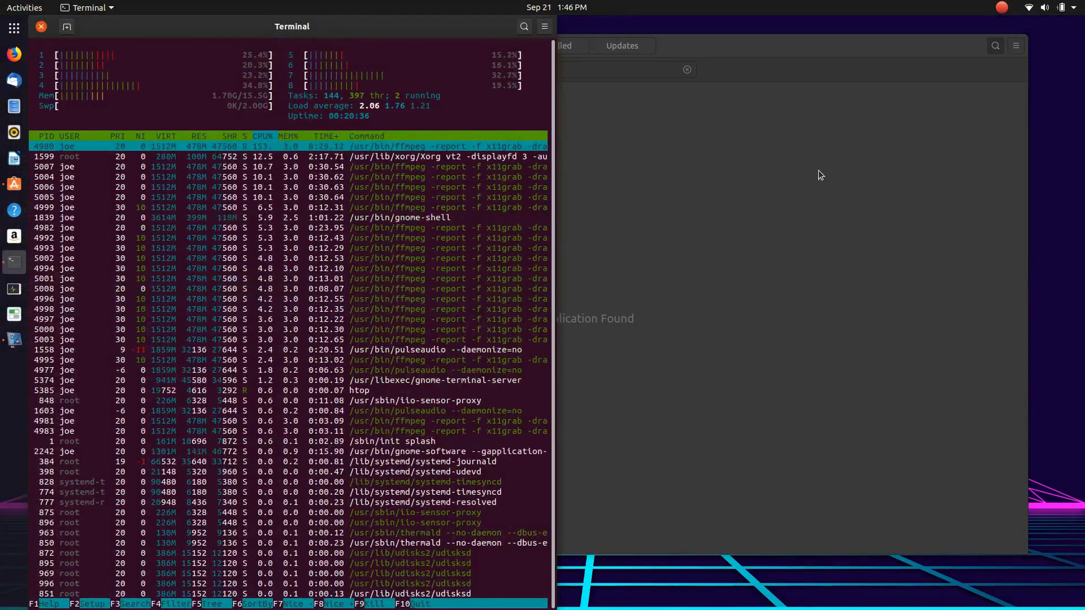
pyautogui.moveTo(717, 55); pyautogui.dragTo(1077, 67)
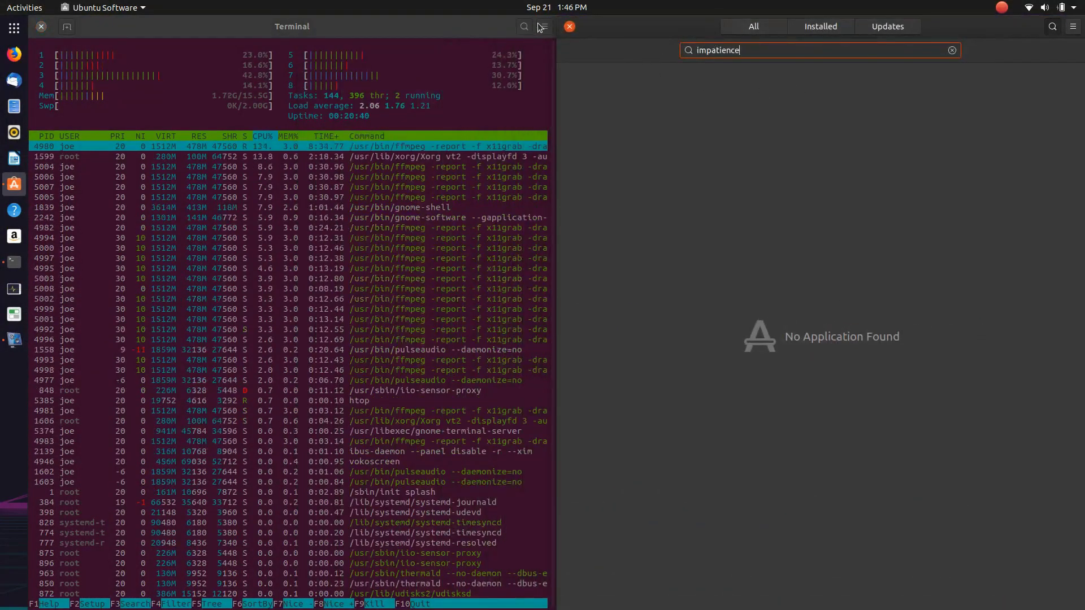
pyautogui.click(457, 25)
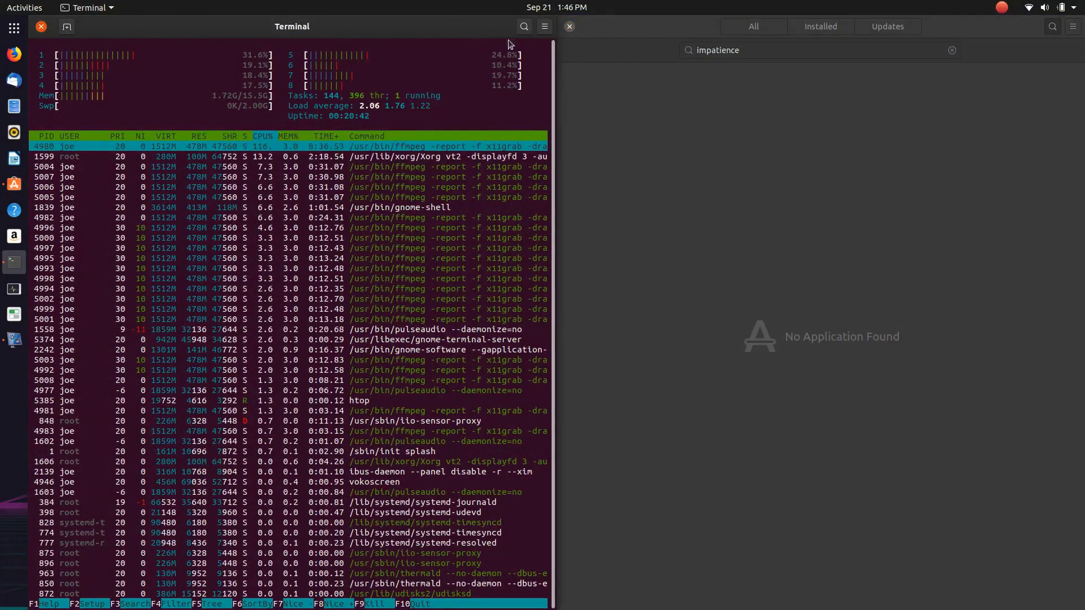
pyautogui.click(624, 22)
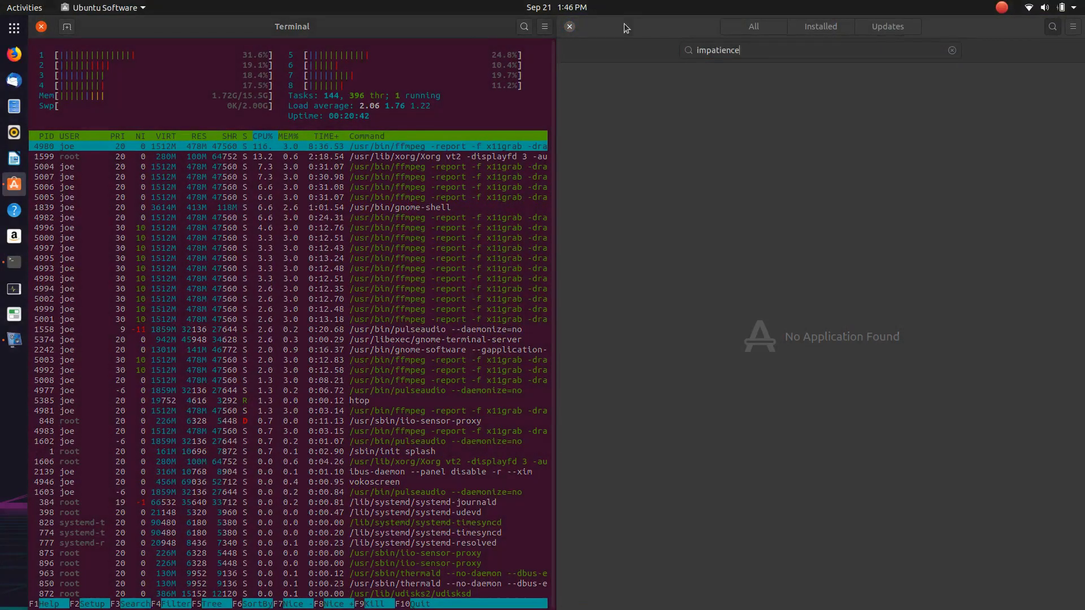
# Step: Close Ubuntu Software and snap the htop terminal between halves, leaving it tiled right
pyautogui.click(570, 26)
pyautogui.moveTo(411, 26); pyautogui.dragTo(1082, 192)
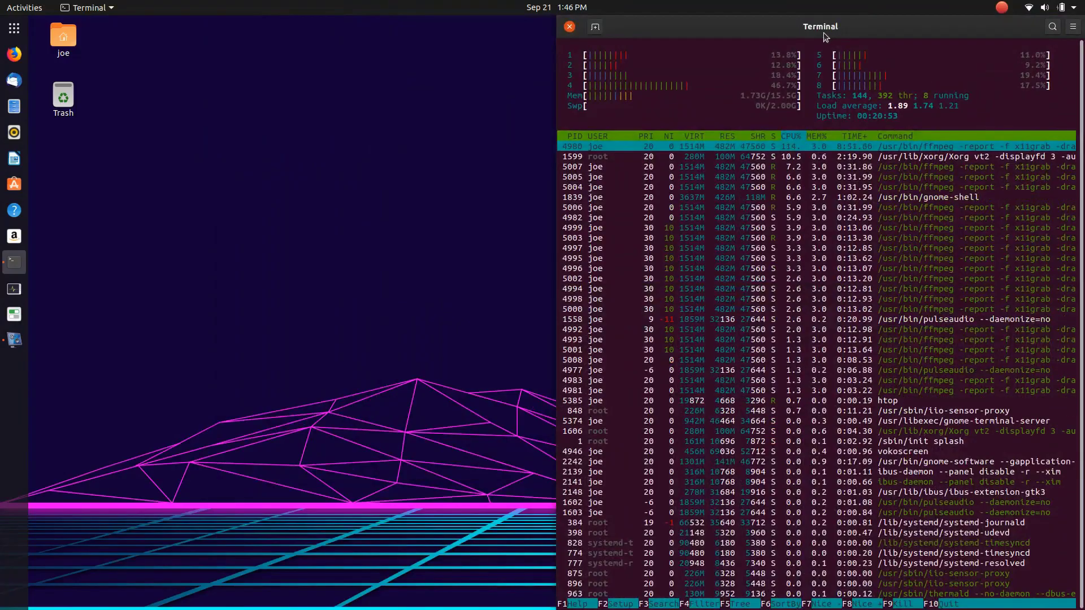
pyautogui.moveTo(806, 26); pyautogui.dragTo(12, 281)
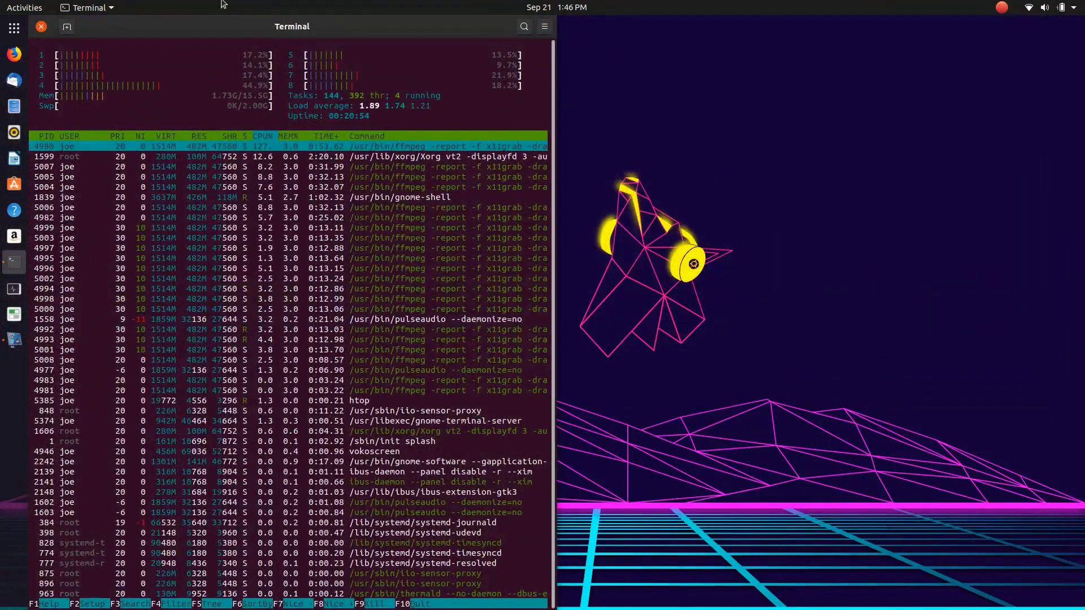
pyautogui.moveTo(209, 35); pyautogui.dragTo(1082, 113)
pyautogui.moveTo(883, 26); pyautogui.dragTo(12, 250)
pyautogui.moveTo(205, 40); pyautogui.dragTo(1082, 101)
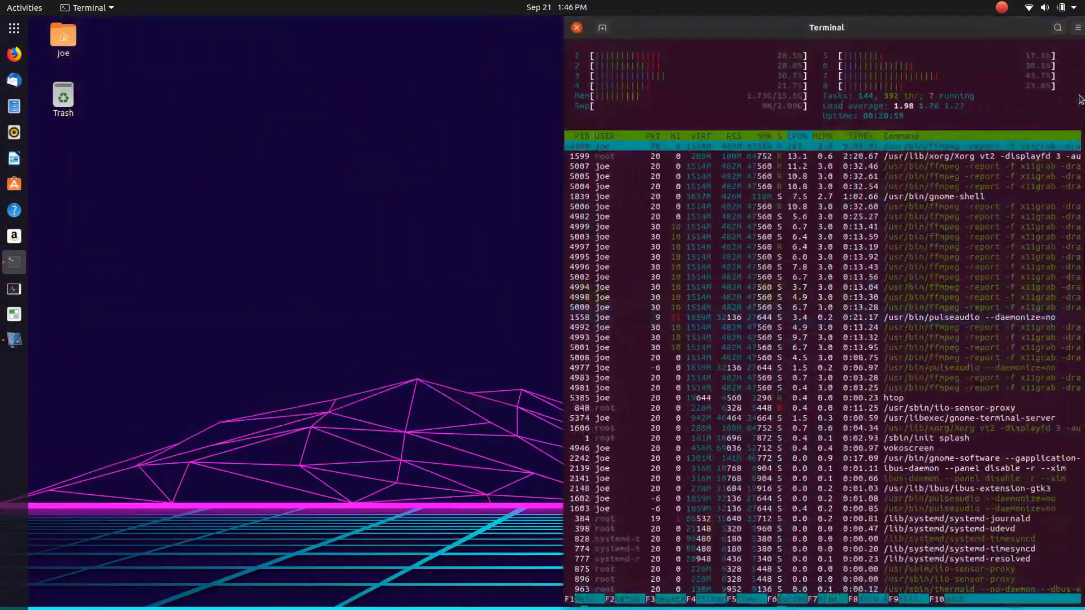
pyautogui.moveTo(895, 28); pyautogui.dragTo(11, 215)
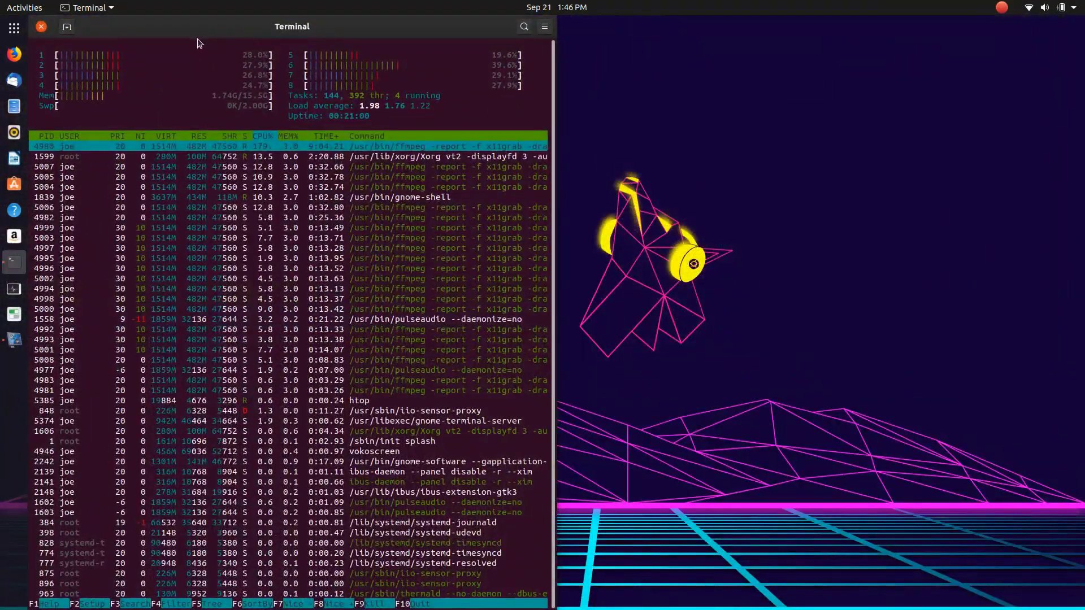
pyautogui.moveTo(199, 44); pyautogui.dragTo(1080, 187)
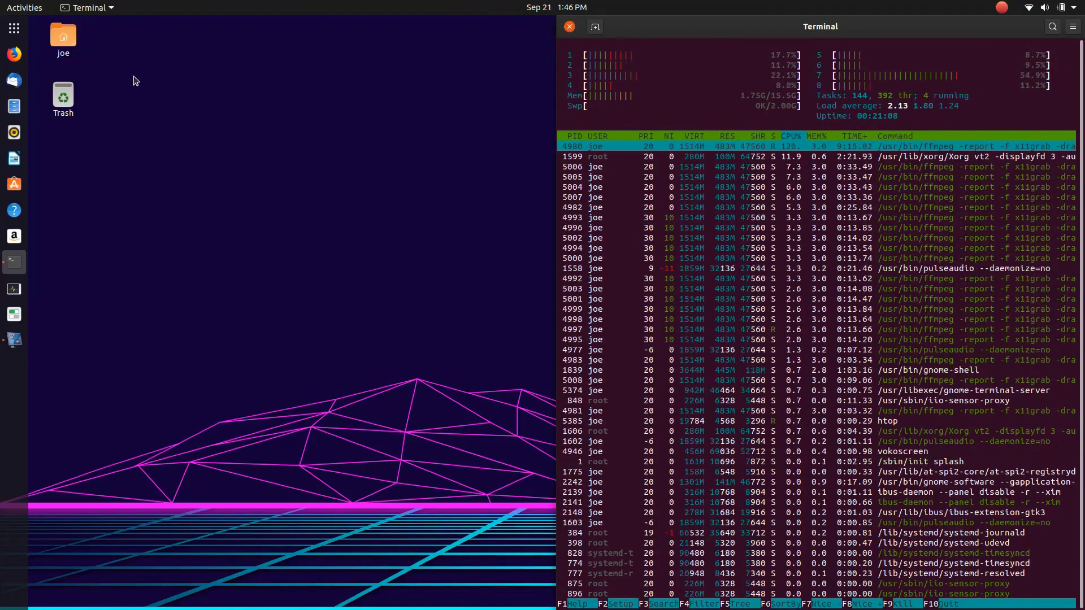
# Step: Launch Tweaks, review its enabled extensions, close it, then reopen Tweaks
pyautogui.click(13, 28)
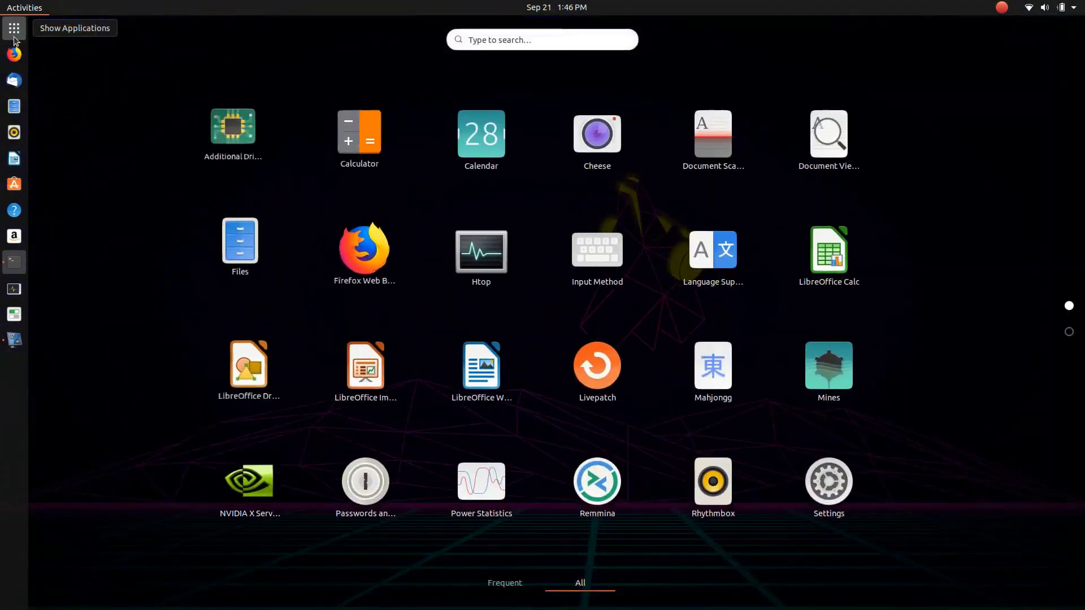
pyautogui.click(15, 314)
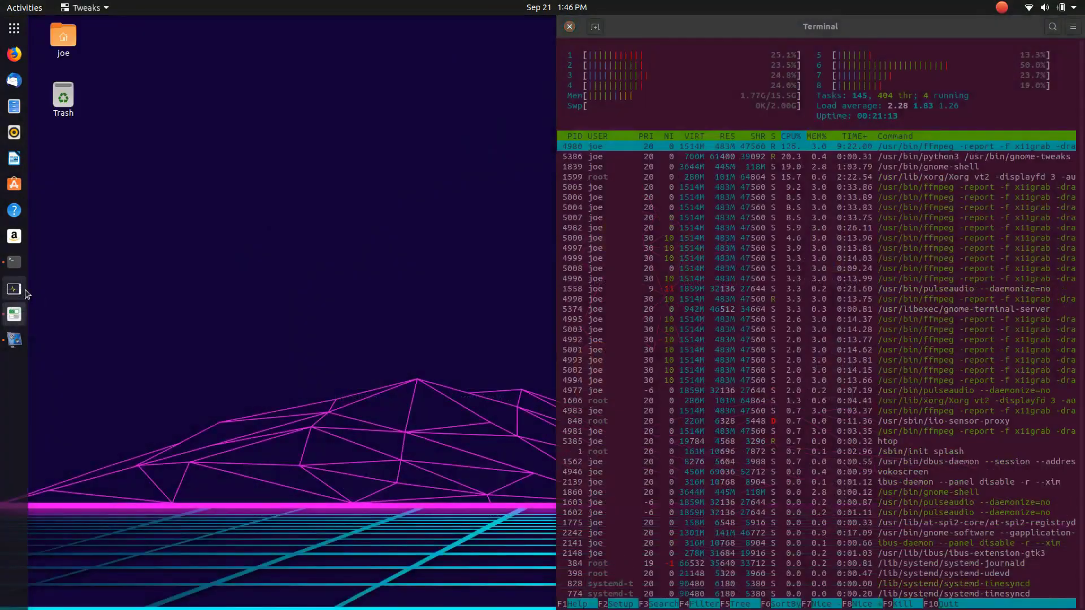
pyautogui.click(390, 214)
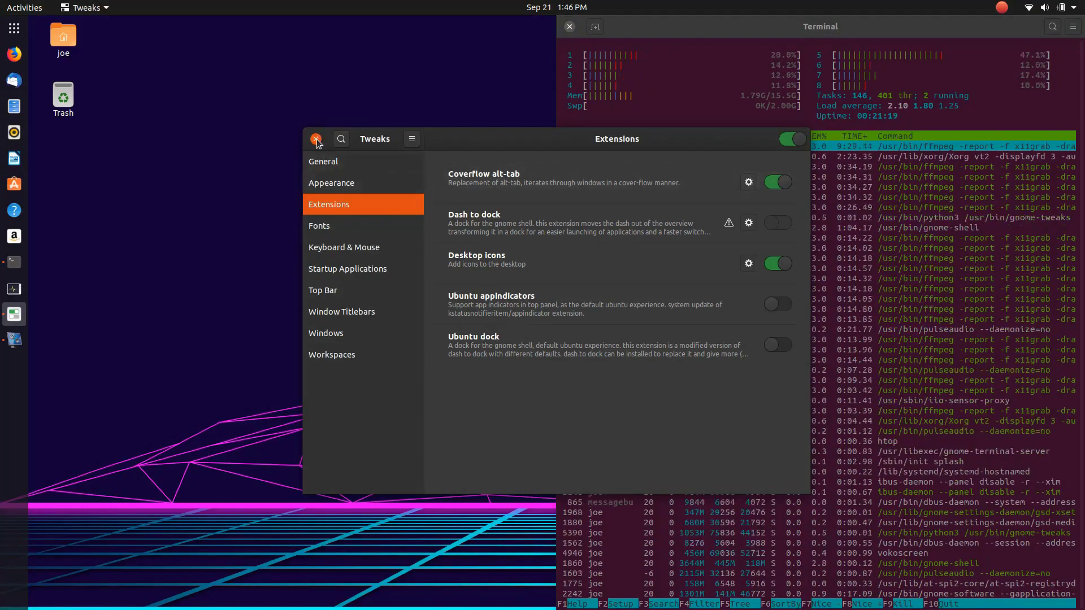
pyautogui.click(316, 139)
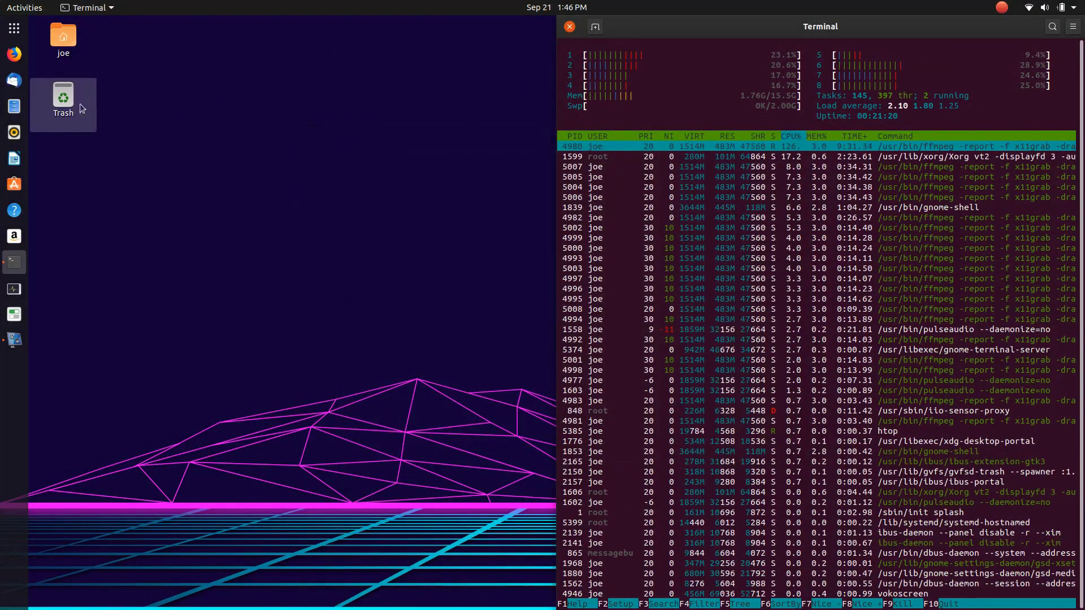
pyautogui.click(15, 314)
# Step: Open the Home folder in Files and cycle between windows with Alt+Tab
pyautogui.click(15, 108)
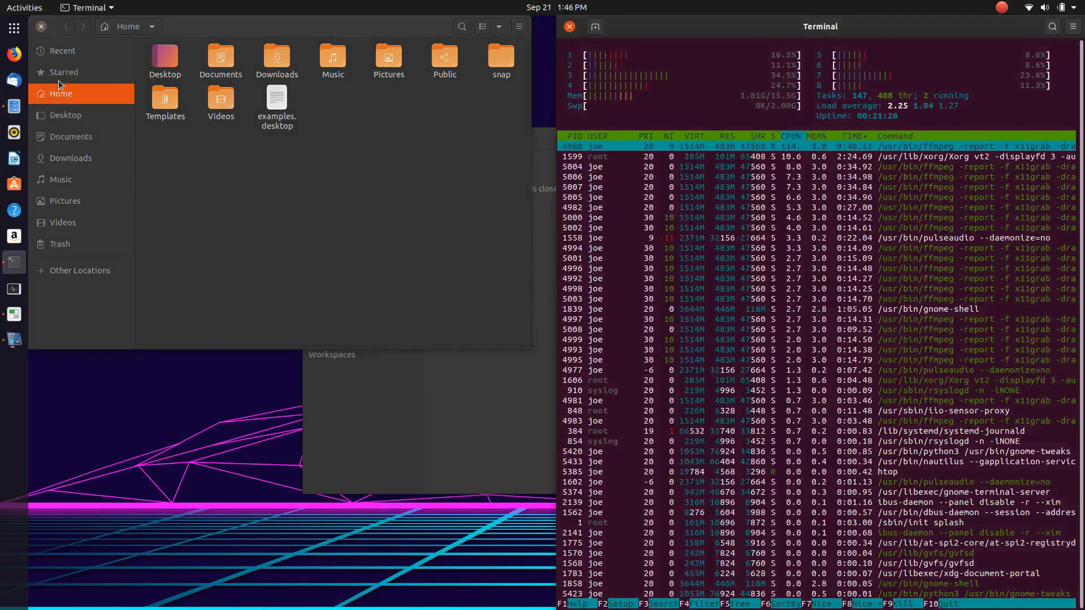
pyautogui.click(58, 80)
pyautogui.hotkey('alt', 'Tab')
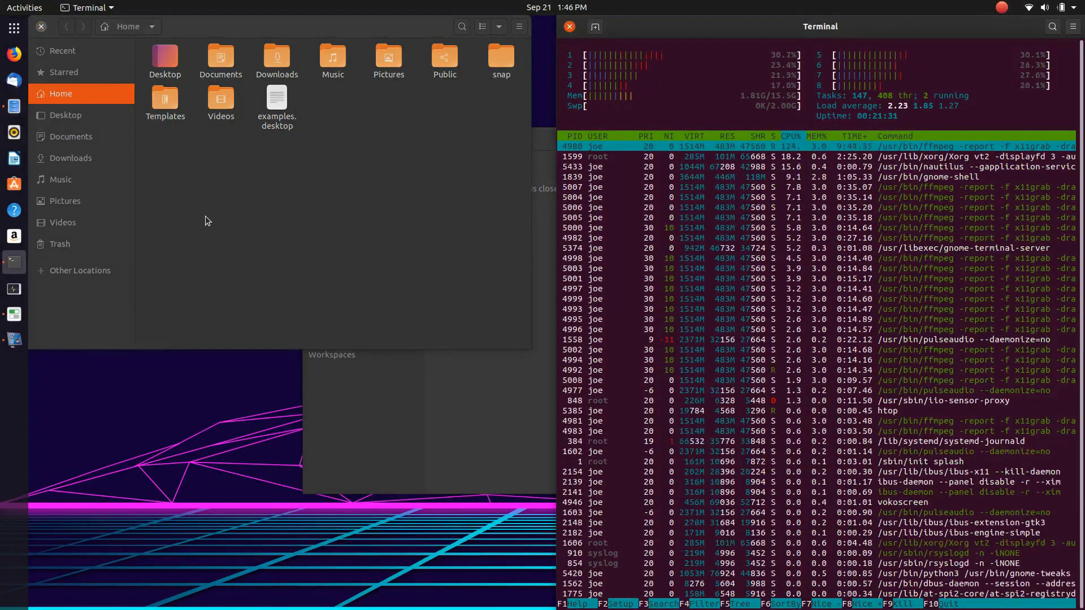
pyautogui.hotkey('alt', 'Tab')
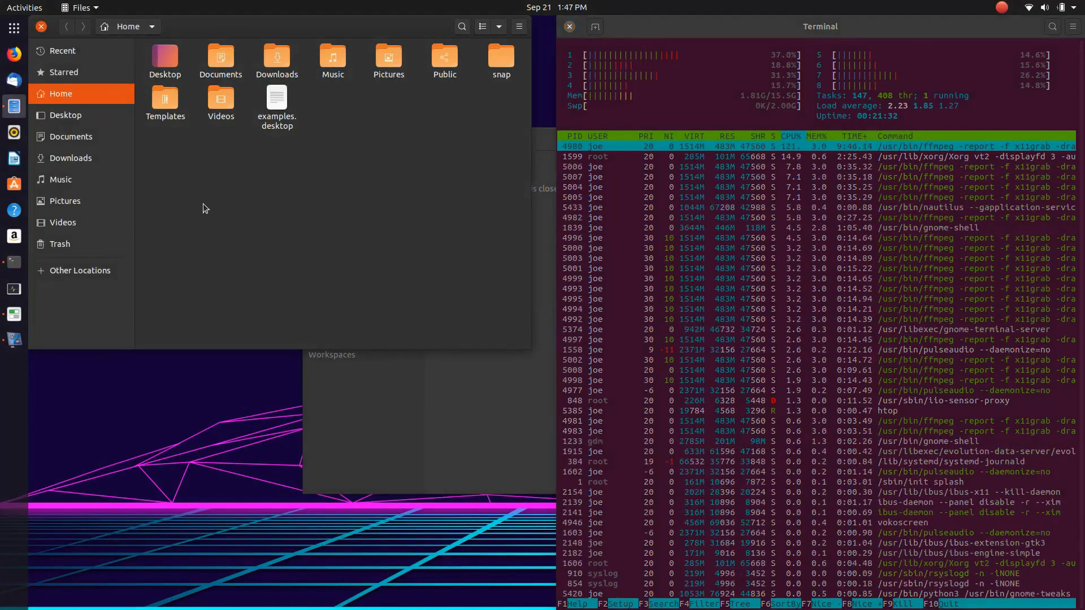
pyautogui.hotkey('alt', 'Tab')
pyautogui.hotkey('alt', 'Tab')
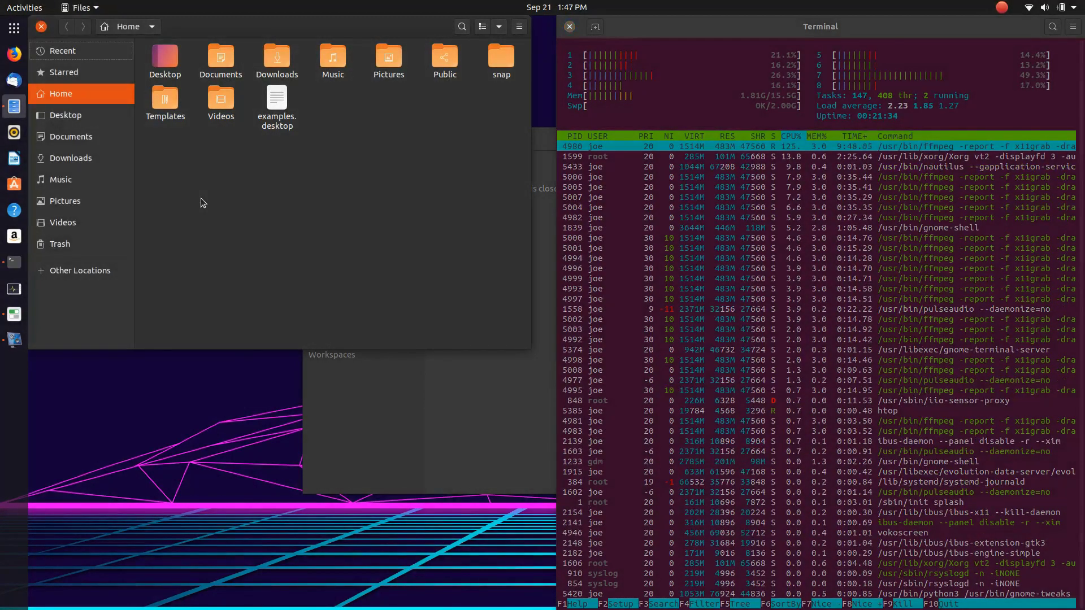
pyautogui.hotkey('alt', 'Tab')
# Step: Move Tweaks to the lower left of the screen and bring Files to the front
pyautogui.click(526, 355)
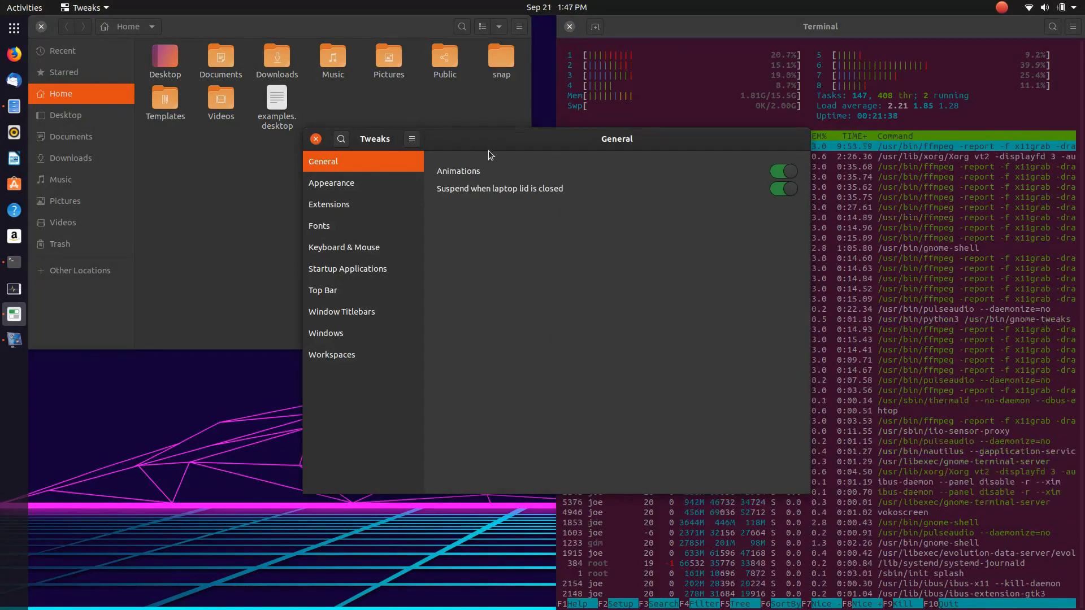
pyautogui.moveTo(492, 141); pyautogui.dragTo(124, 242)
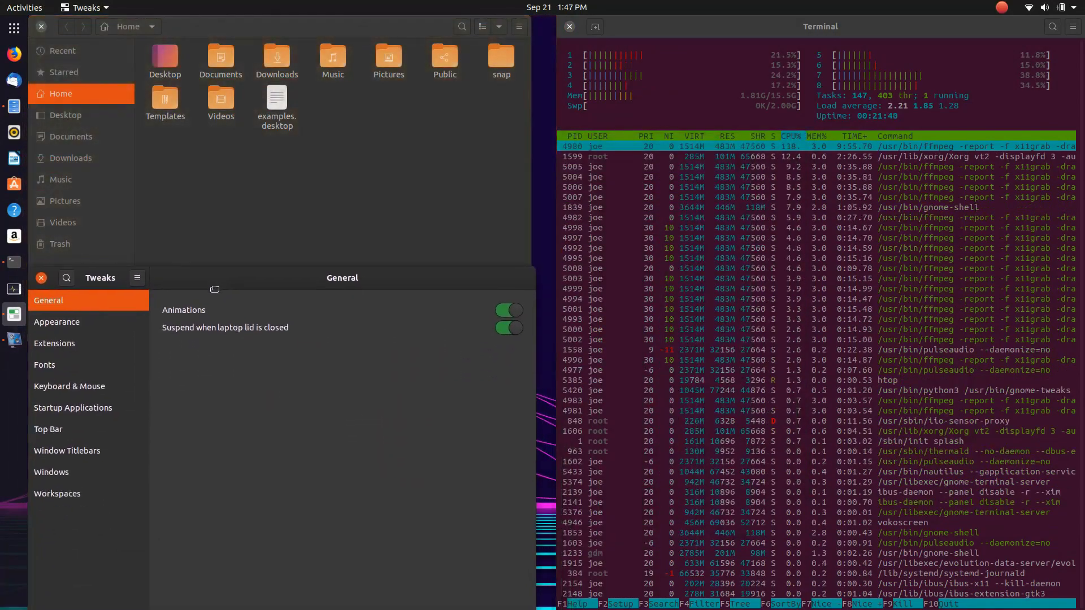
pyautogui.click(123, 26)
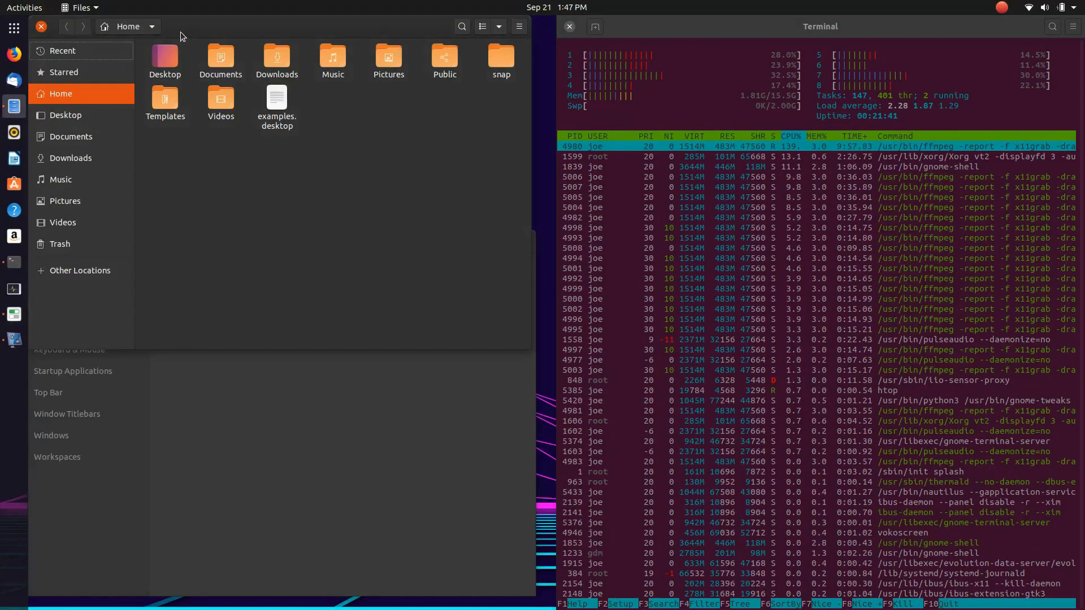
pyautogui.hotkey('alt', 'Tab')
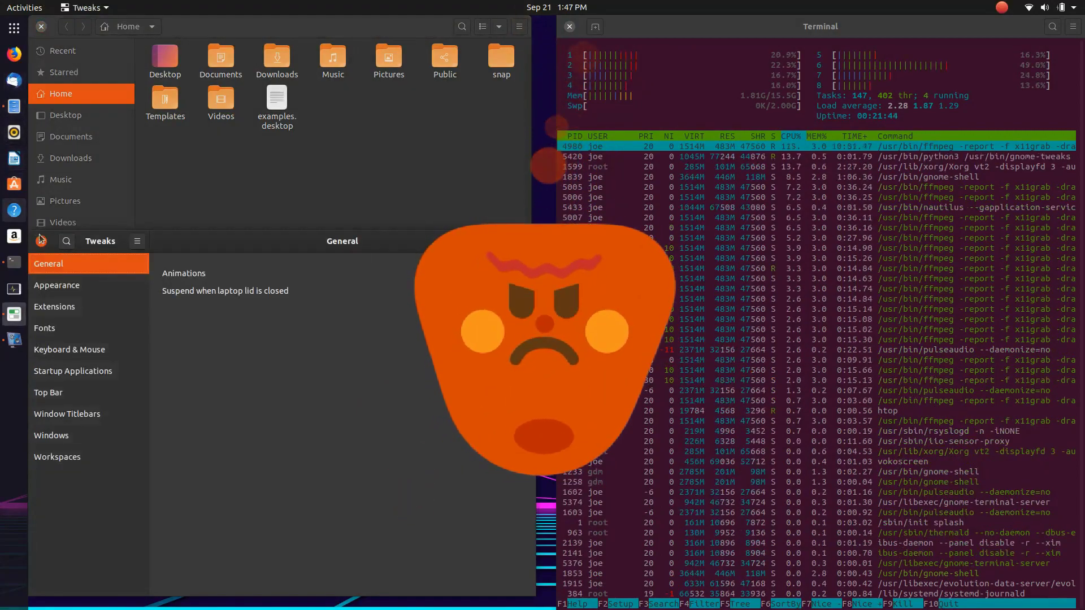